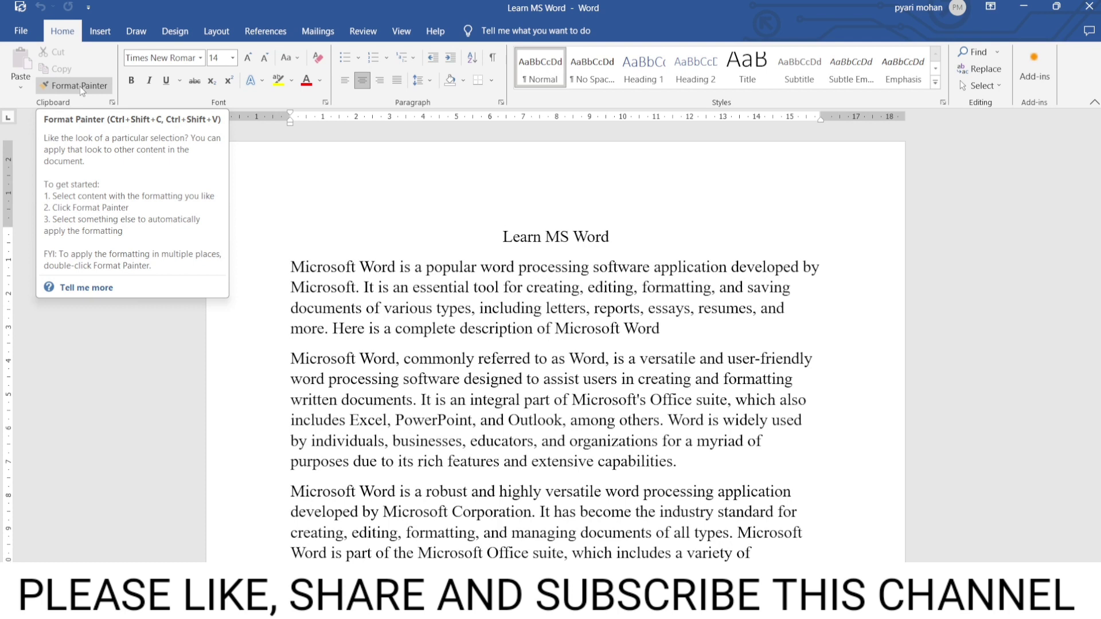
# - Format the 'Learn MS Word' title as Arial Black, size 22, in Dark Red
pyautogui.click(80, 86)
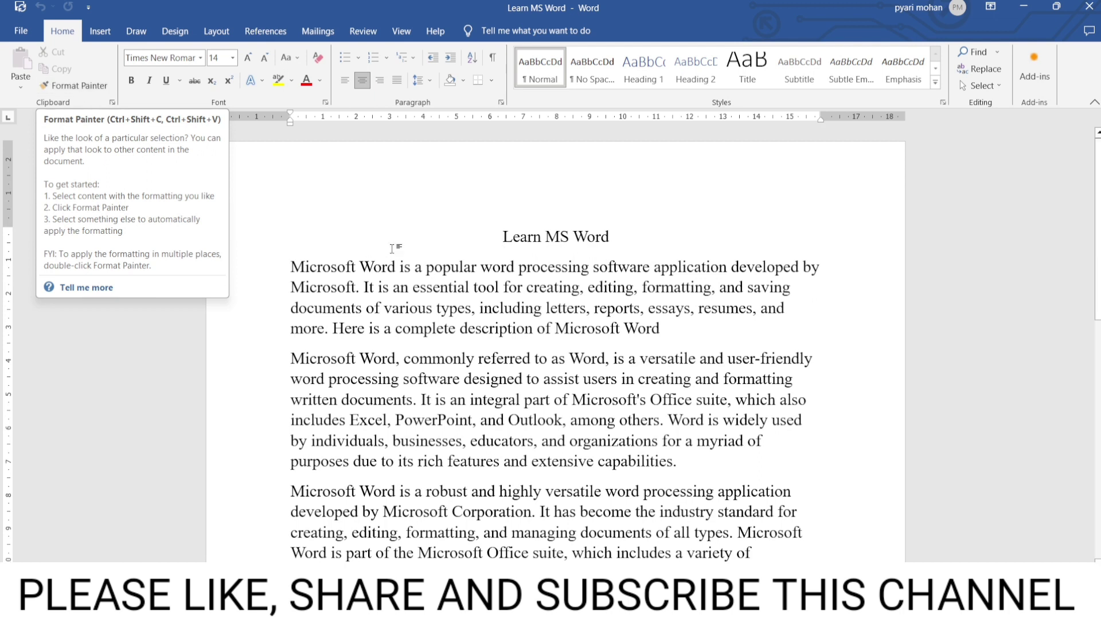
pyautogui.moveTo(498, 237); pyautogui.dragTo(648, 239)
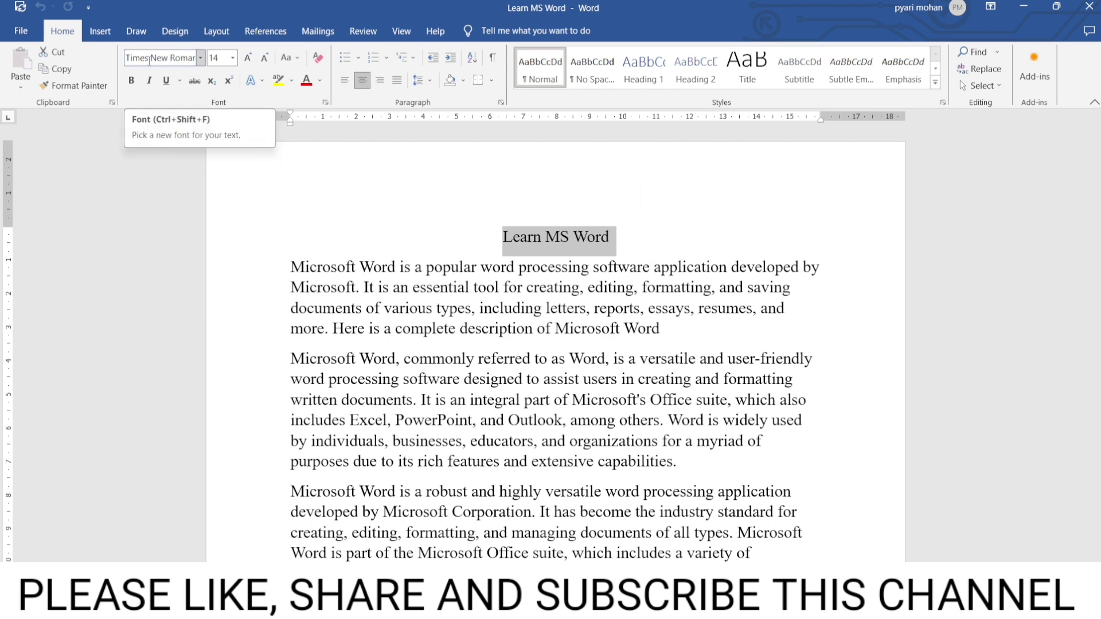
pyautogui.click(201, 58)
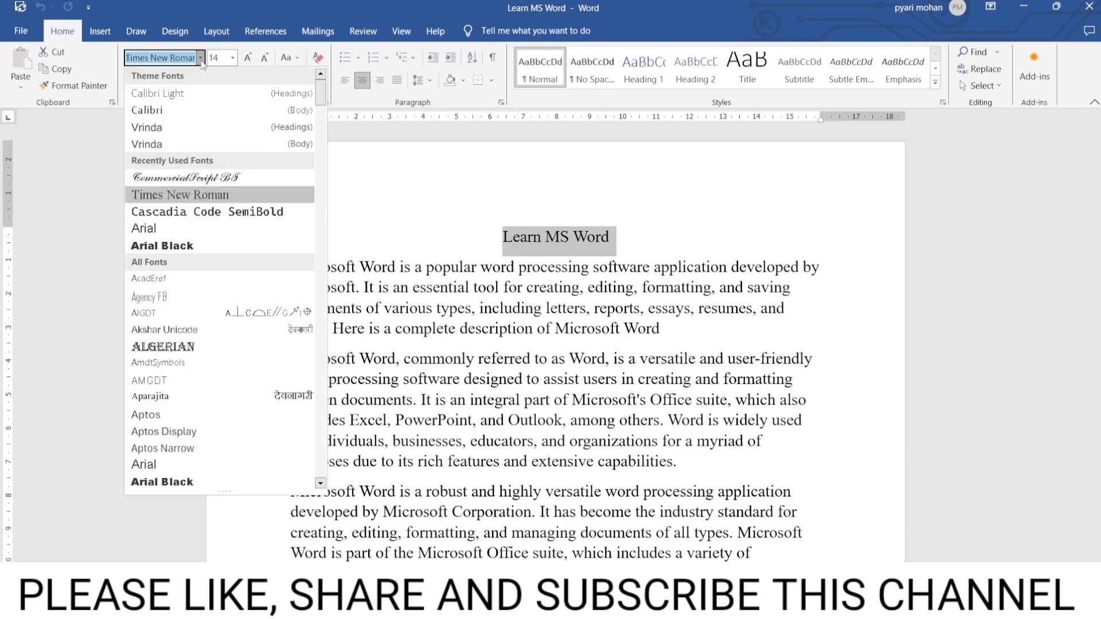
pyautogui.click(167, 246)
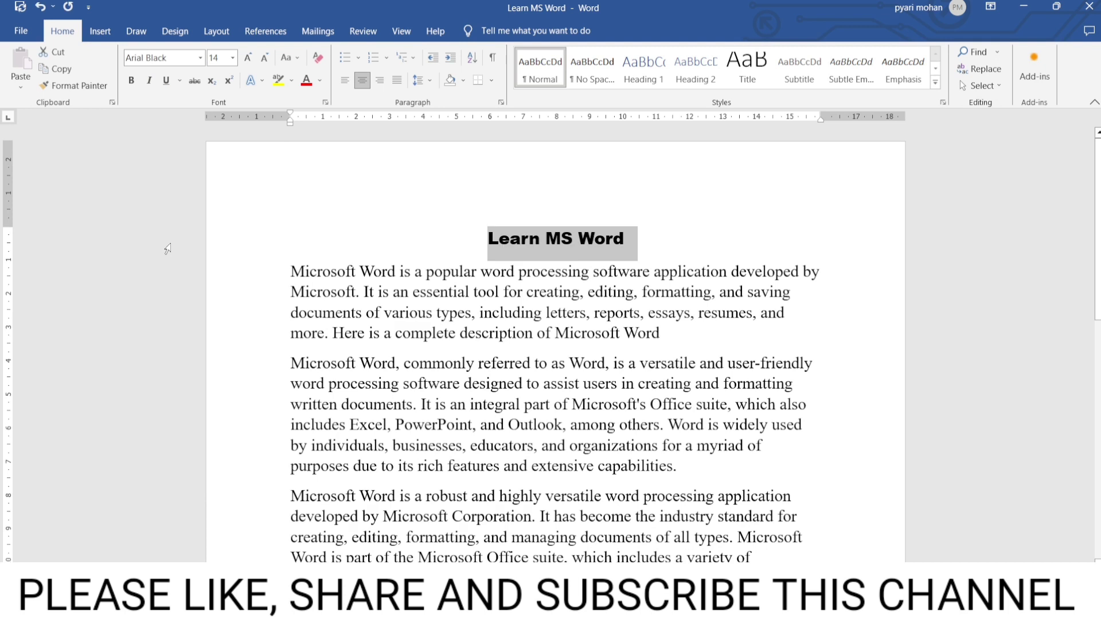
pyautogui.click(233, 60)
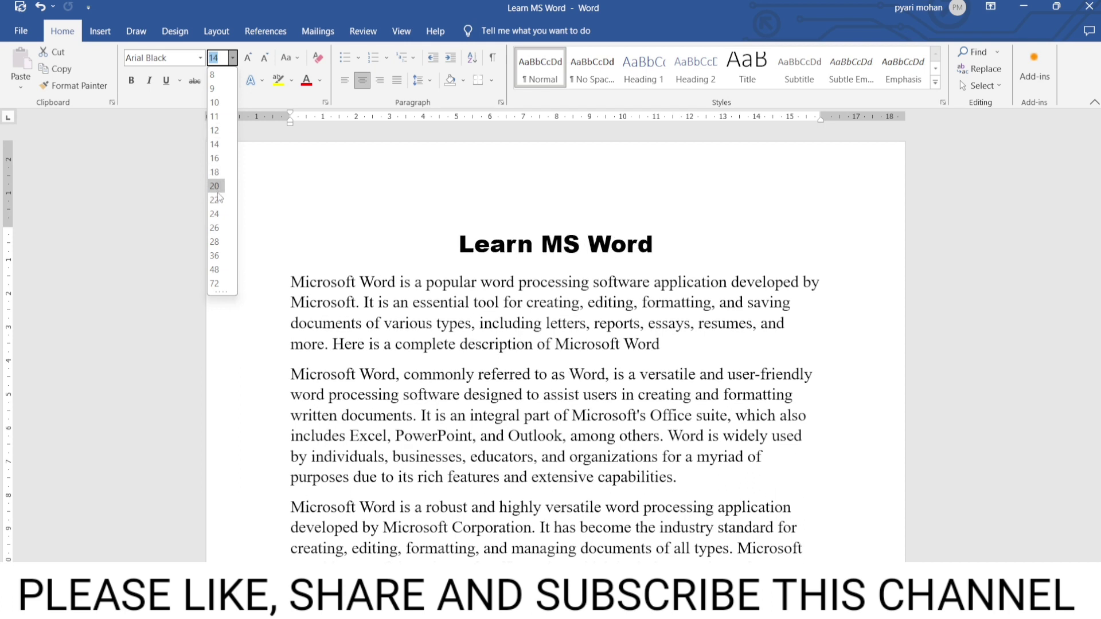
pyautogui.click(216, 199)
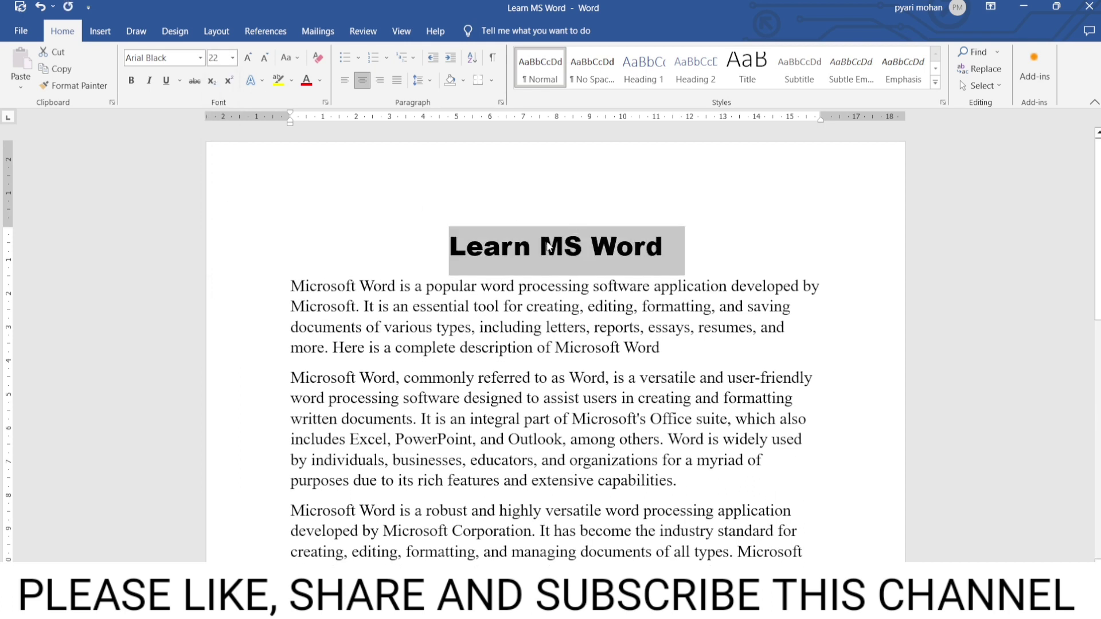
pyautogui.click(319, 87)
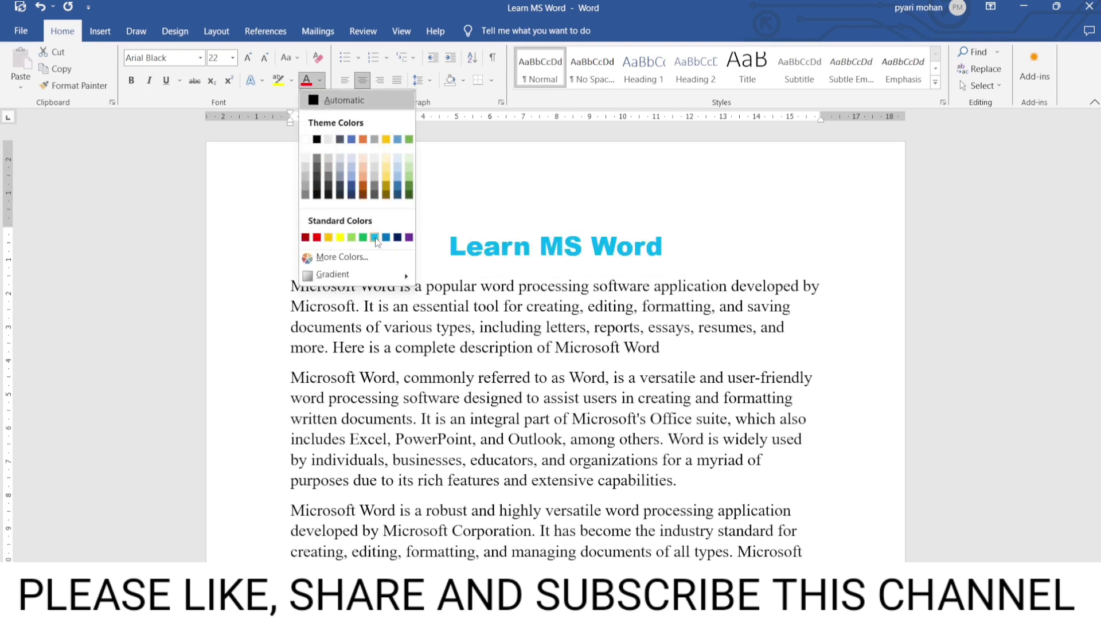
pyautogui.click(305, 238)
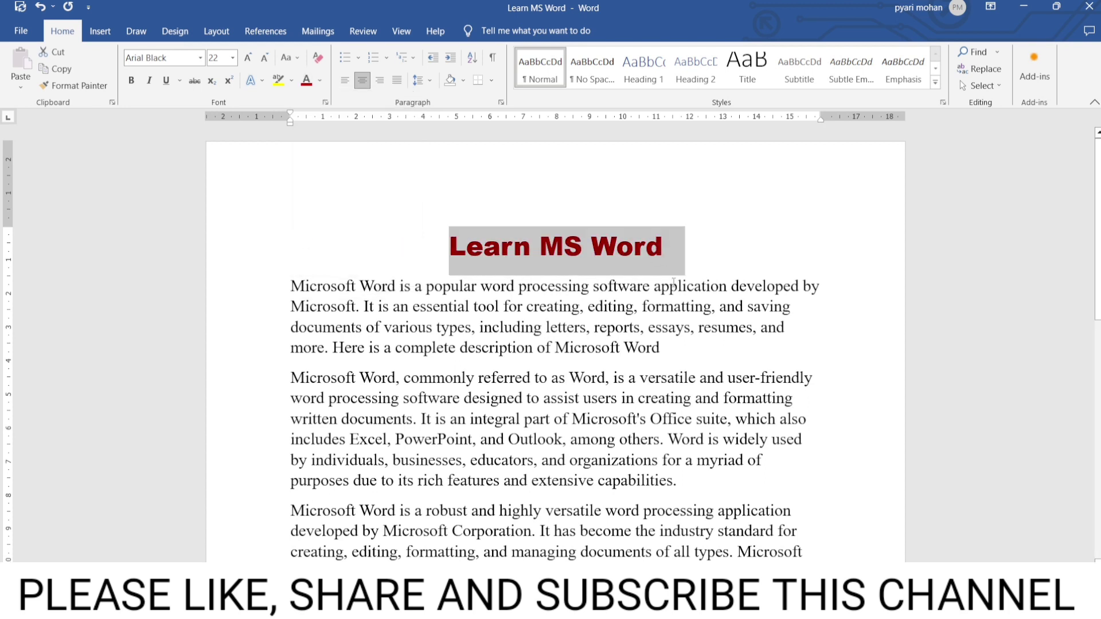
pyautogui.click(655, 306)
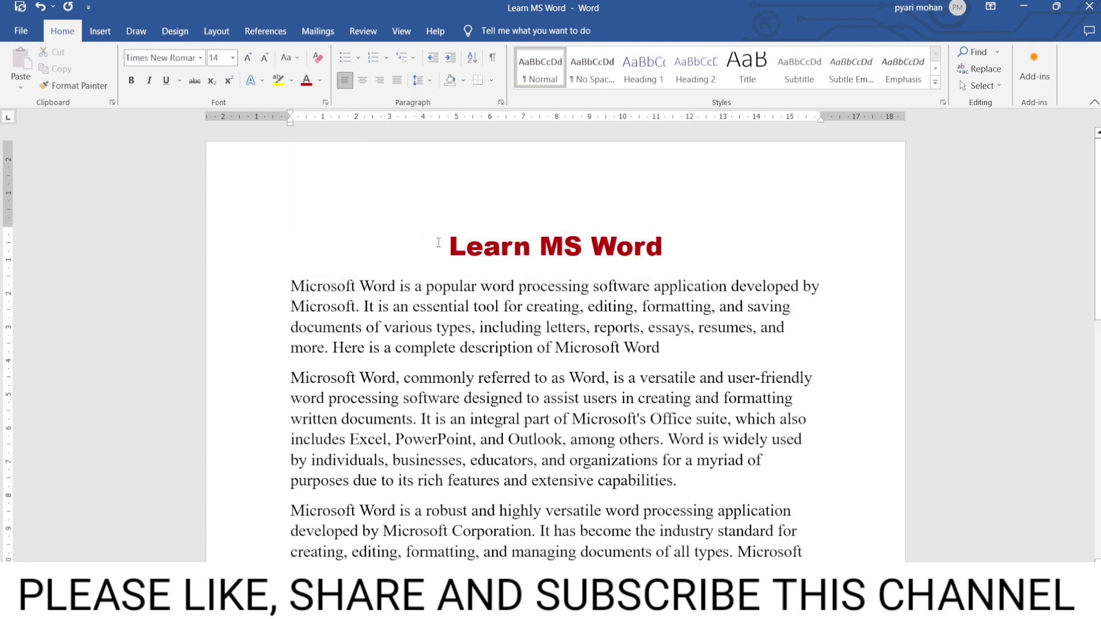
pyautogui.moveTo(440, 246); pyautogui.dragTo(680, 237)
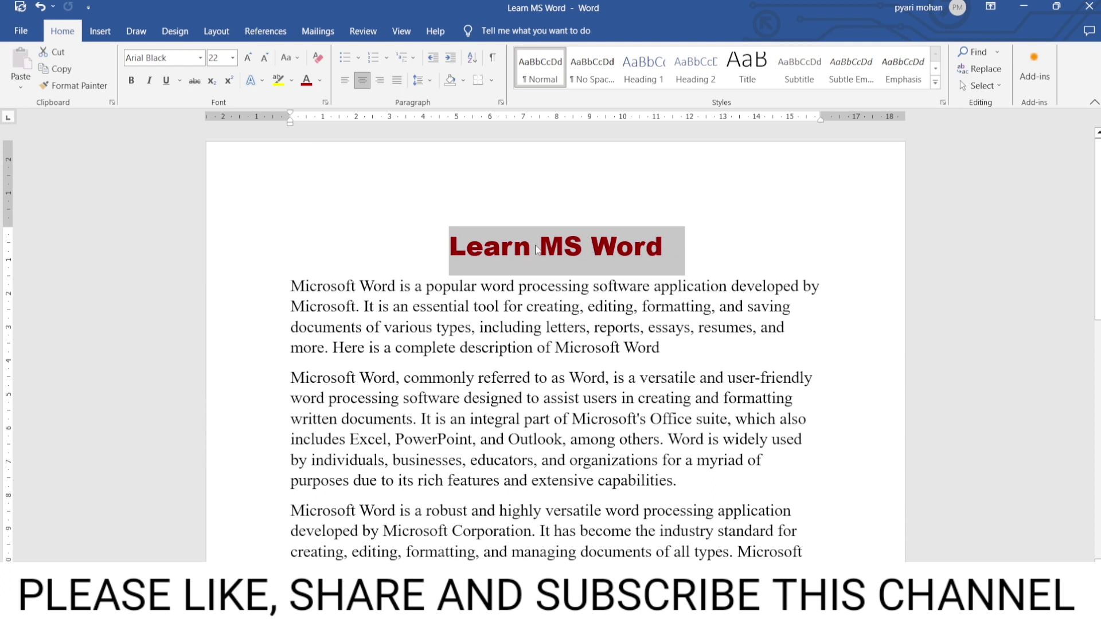
# - Type a heading below the last paragraph, replacing 'CHARECTERISTICK' with 'LESSON PLAN'
pyautogui.scroll(-5, 484, 312)
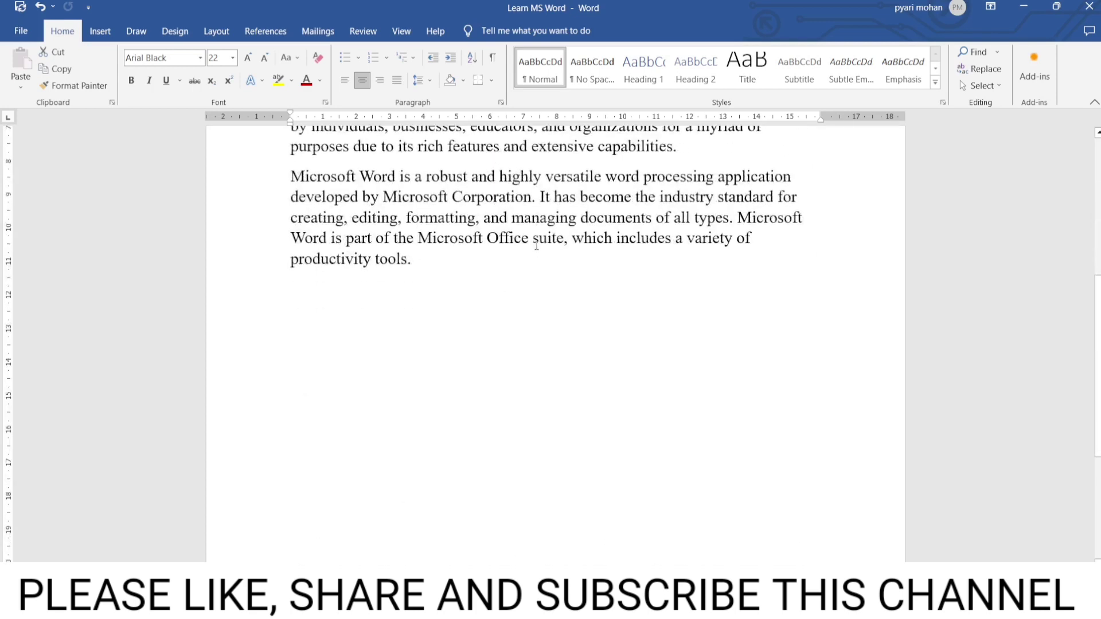
pyautogui.doubleClick(484, 313)
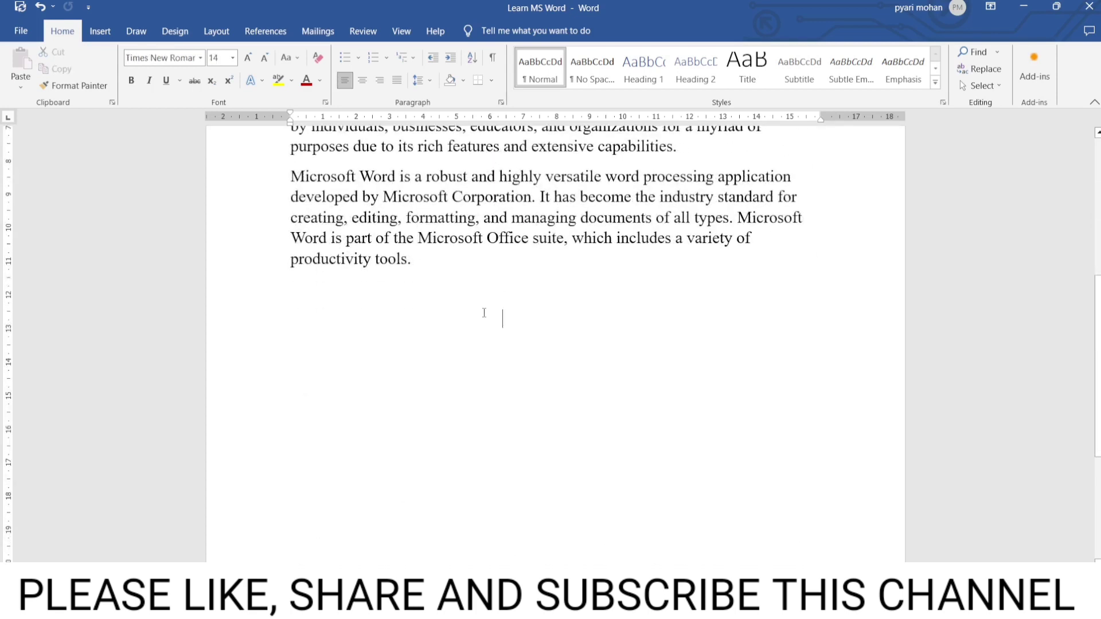
pyautogui.write('CH')
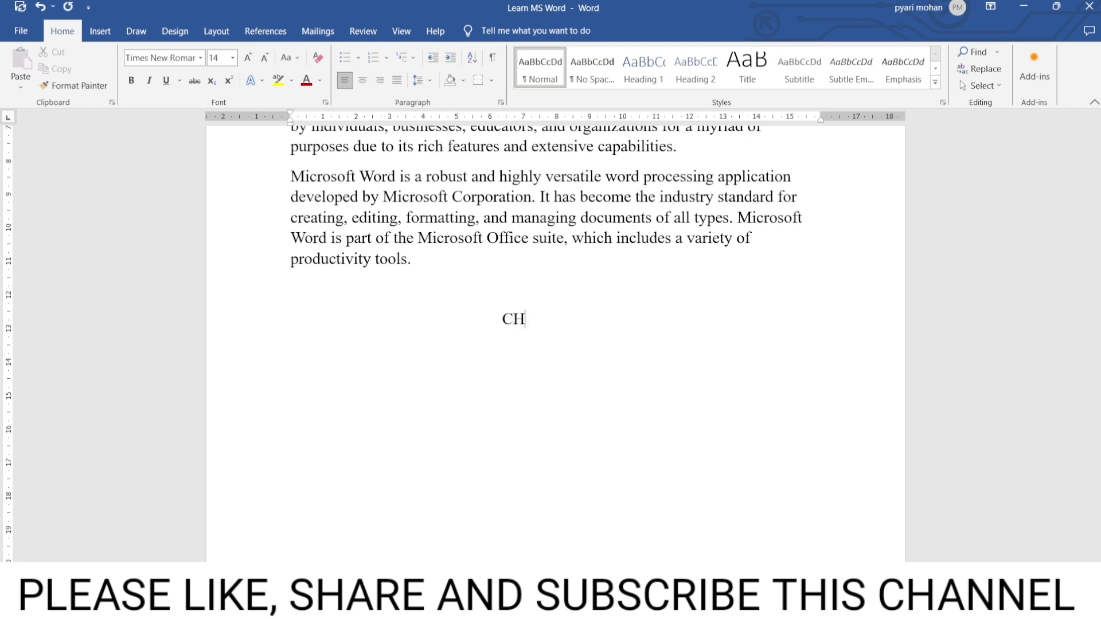
pyautogui.write('ARECT')
pyautogui.write('ERIS')
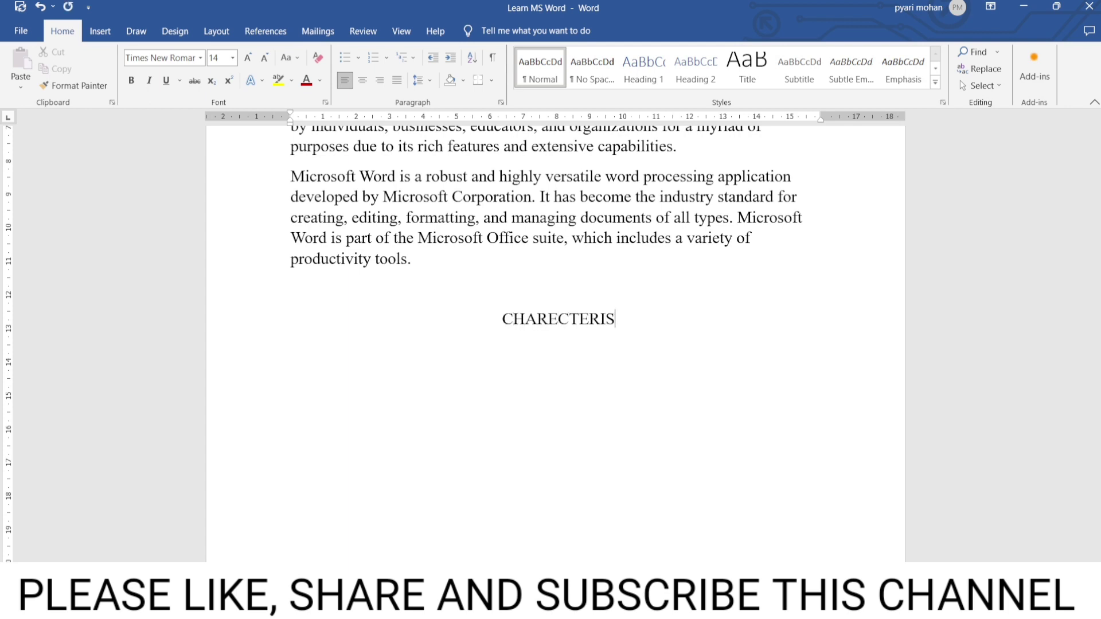
pyautogui.write('TICK')
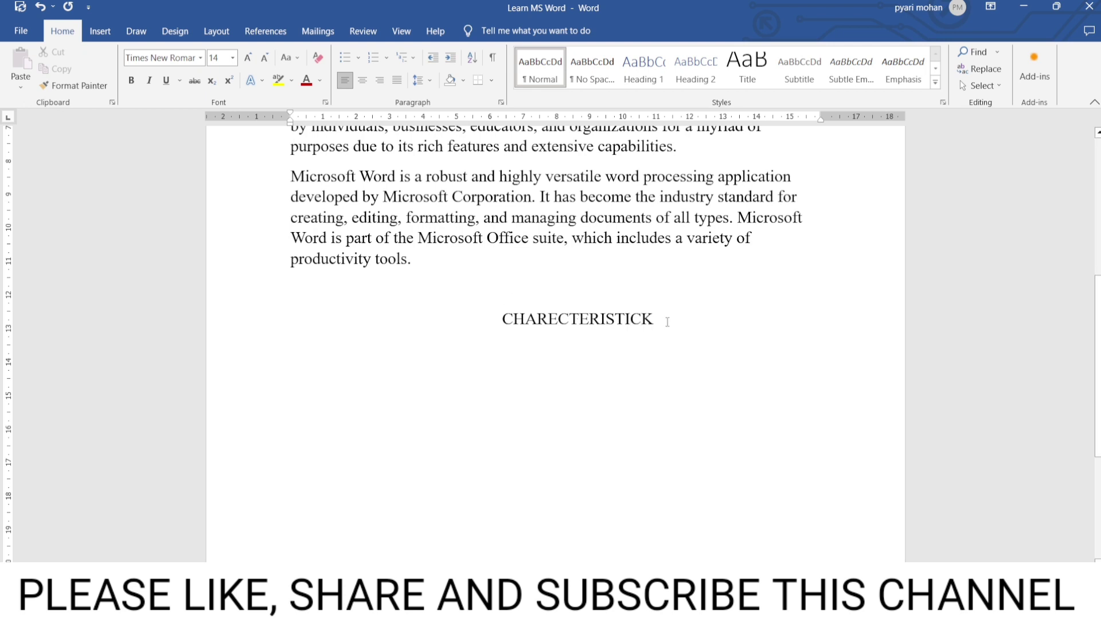
pyautogui.doubleClick(620, 321)
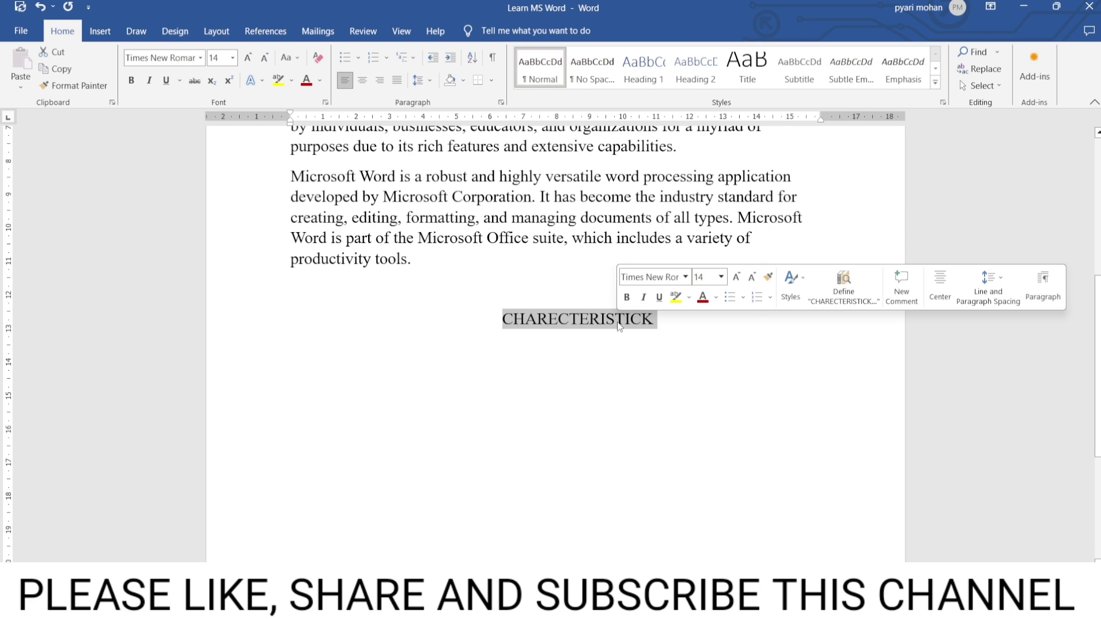
pyautogui.write('LES')
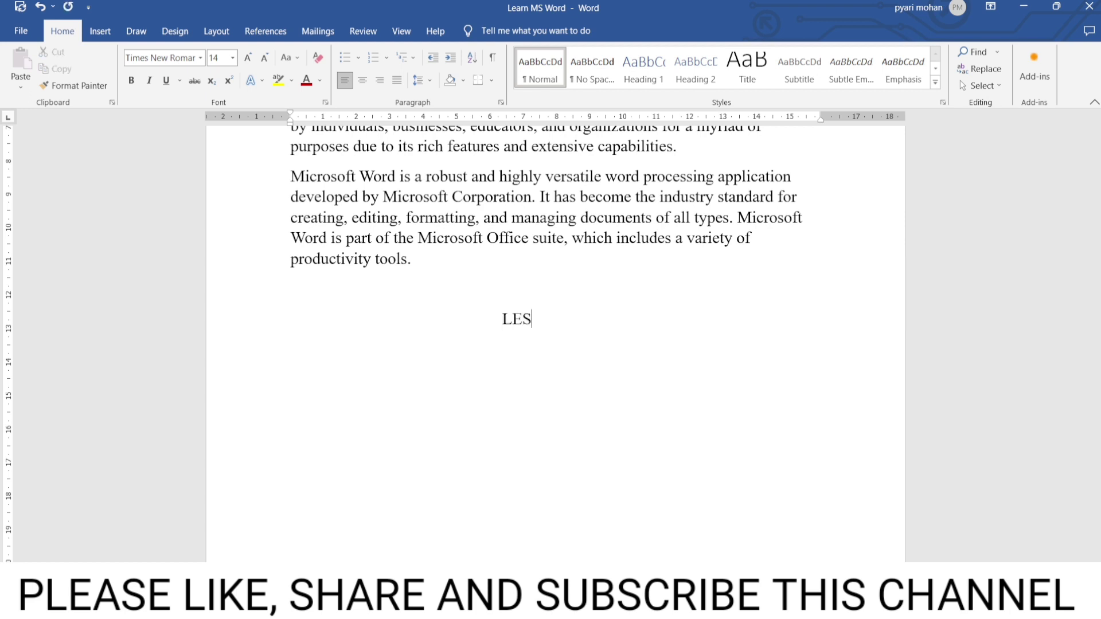
pyautogui.write('SON PLAN')
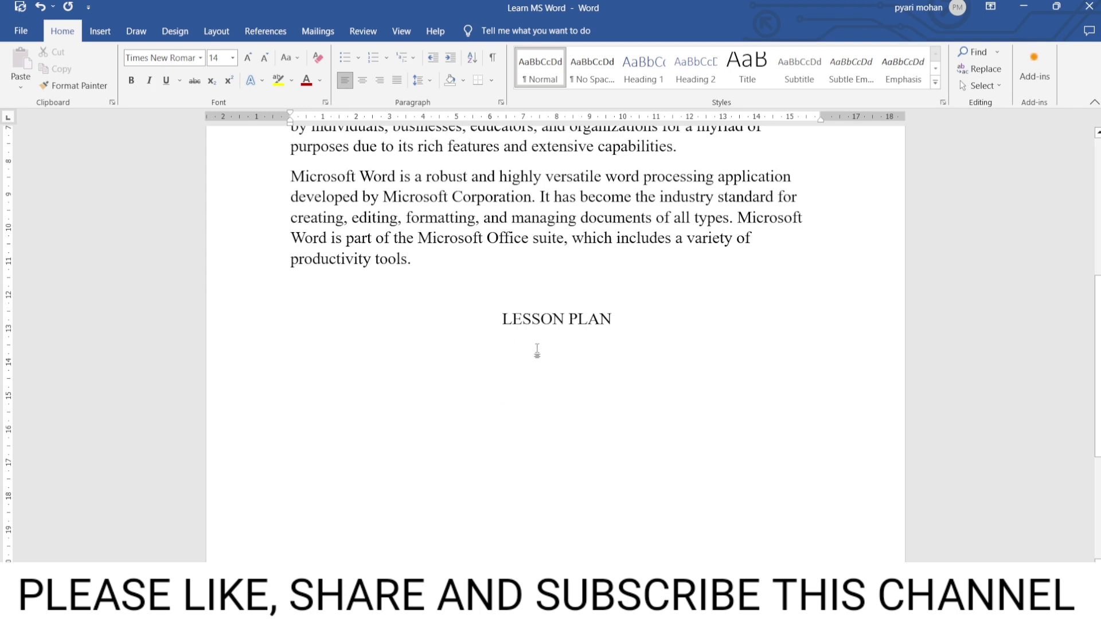
pyautogui.scroll(2, 539, 349)
pyautogui.scroll(5, 540, 350)
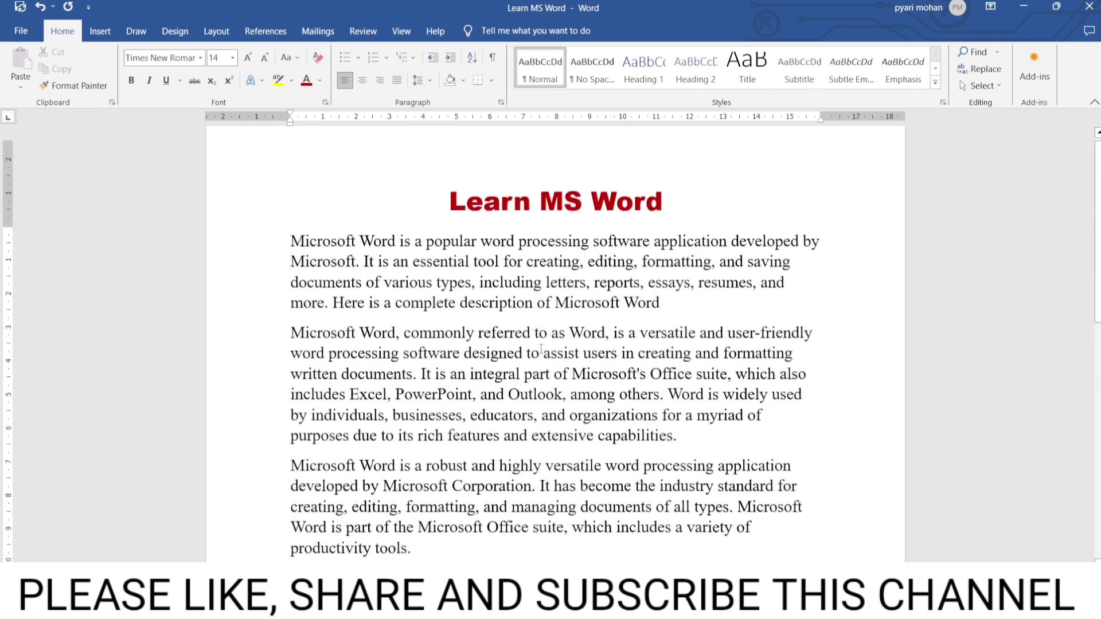
pyautogui.scroll(2, 540, 350)
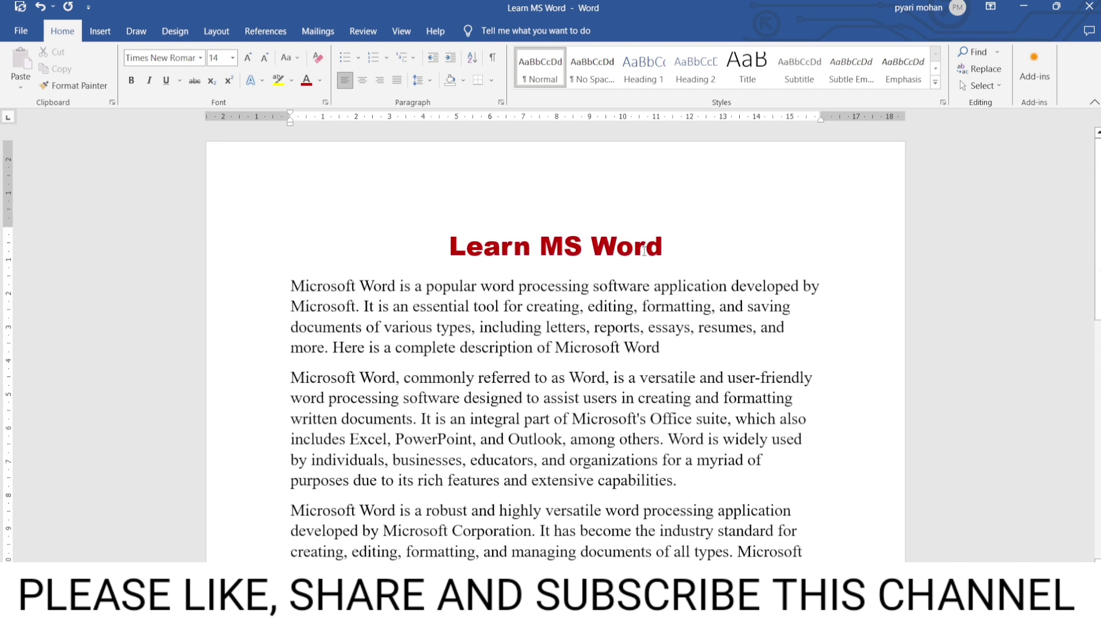
pyautogui.scroll(-3, 644, 250)
pyautogui.scroll(-1, 511, 376)
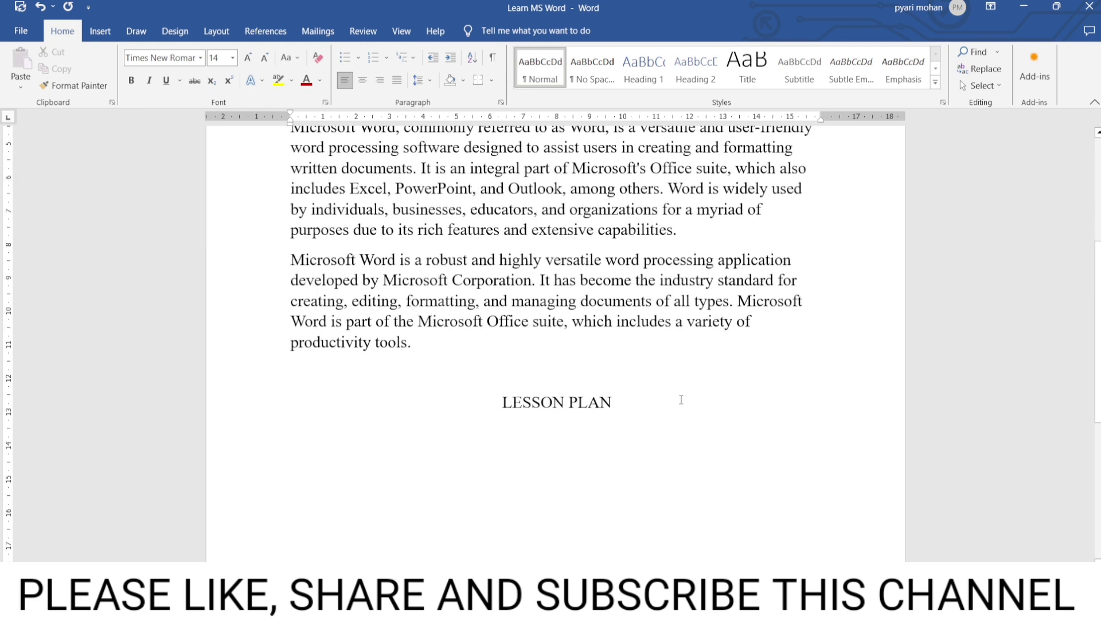
pyautogui.scroll(3, 681, 399)
pyautogui.scroll(1, 681, 399)
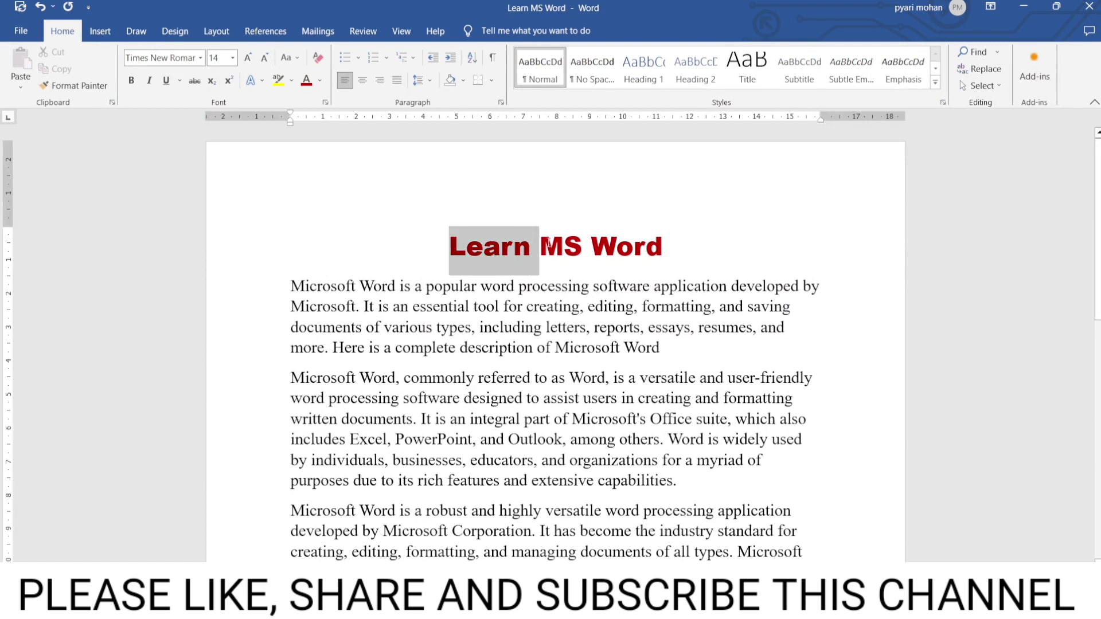
pyautogui.moveTo(448, 244); pyautogui.dragTo(668, 243)
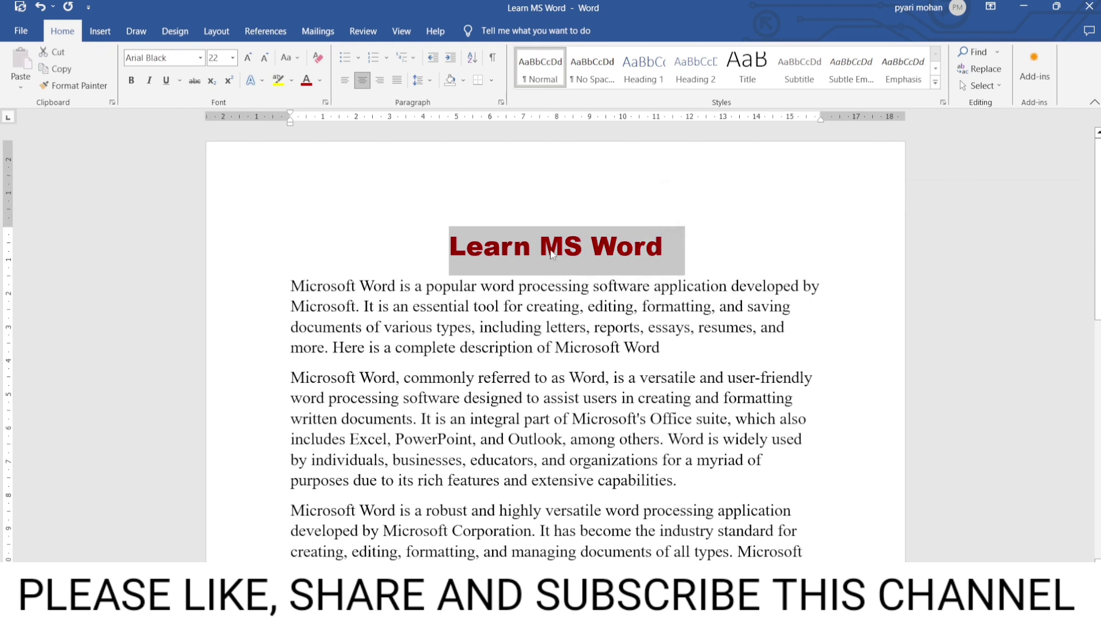
pyautogui.click(571, 256)
pyautogui.doubleClick(555, 247)
pyautogui.tripleClick(555, 246)
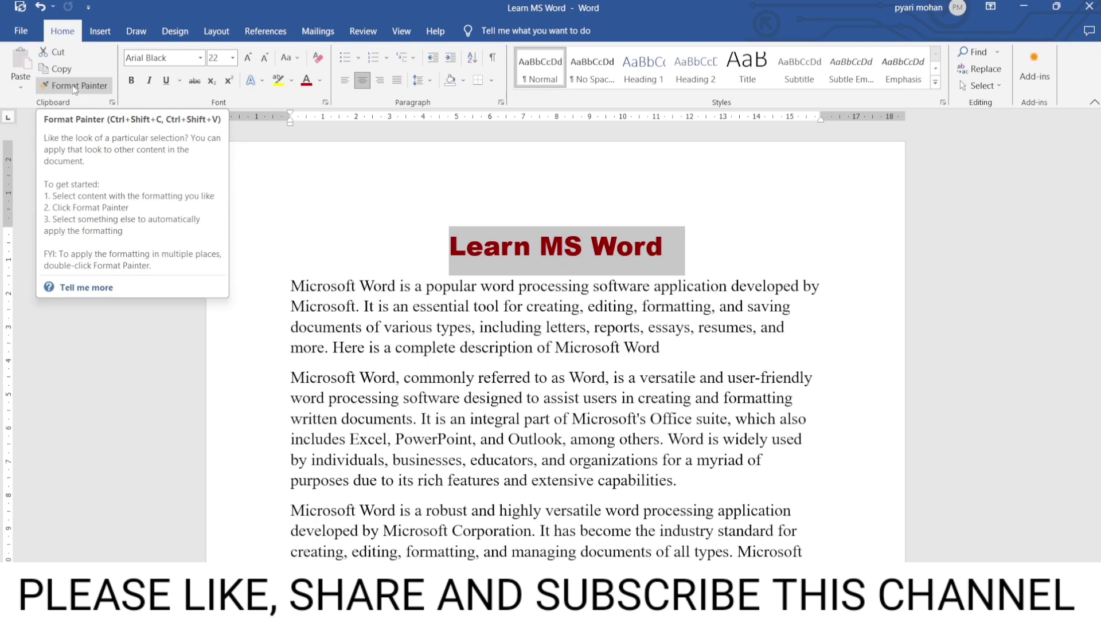
# - Copy the title's dark red Arial Black formatting onto the LESSON PLAN heading with Format Painter
pyautogui.click(74, 86)
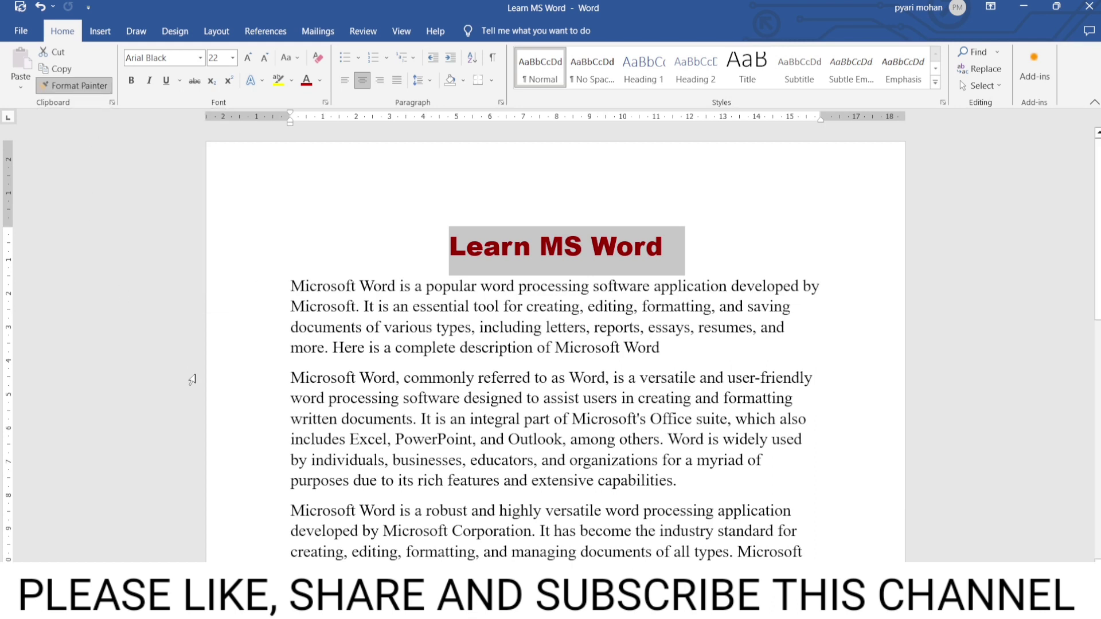
pyautogui.scroll(-3, 192, 380)
pyautogui.scroll(-2, 192, 380)
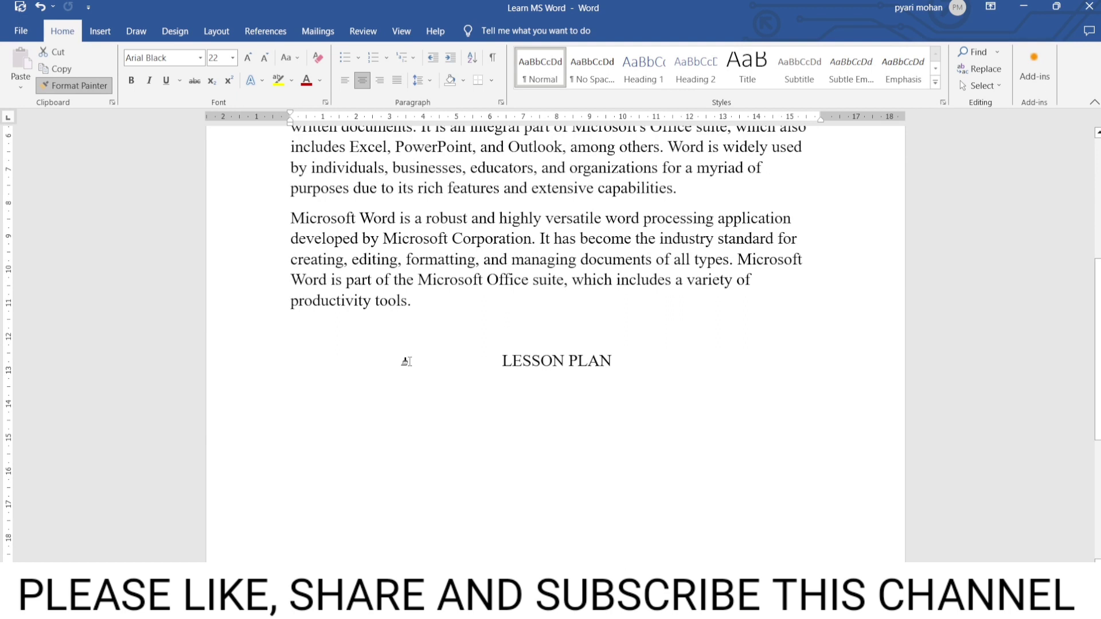
pyautogui.scroll(4, 406, 361)
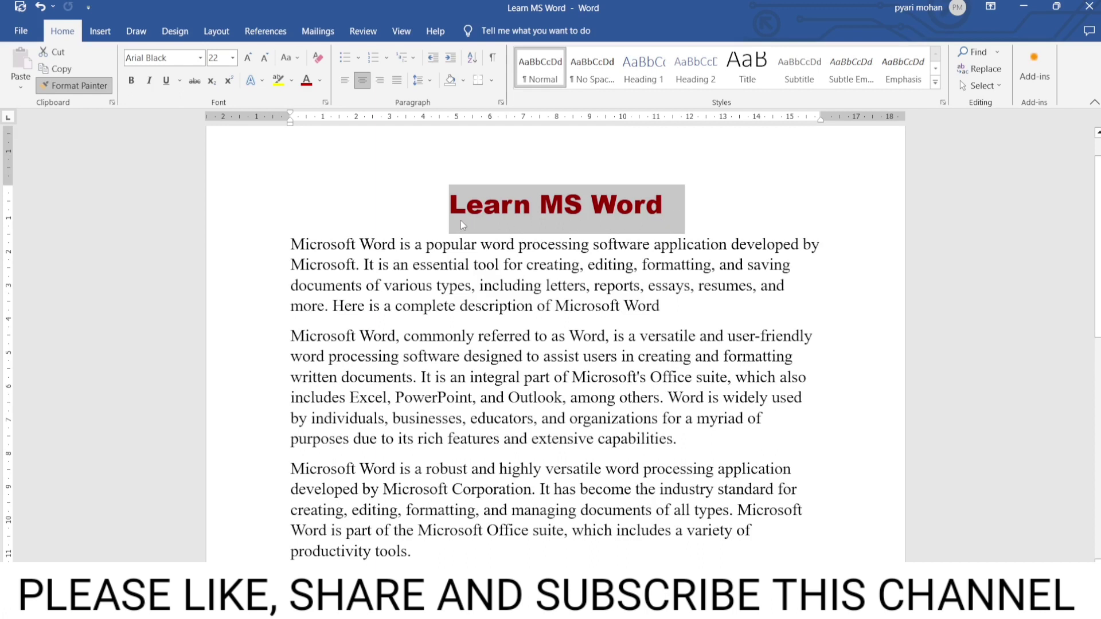
pyautogui.scroll(-3, 456, 220)
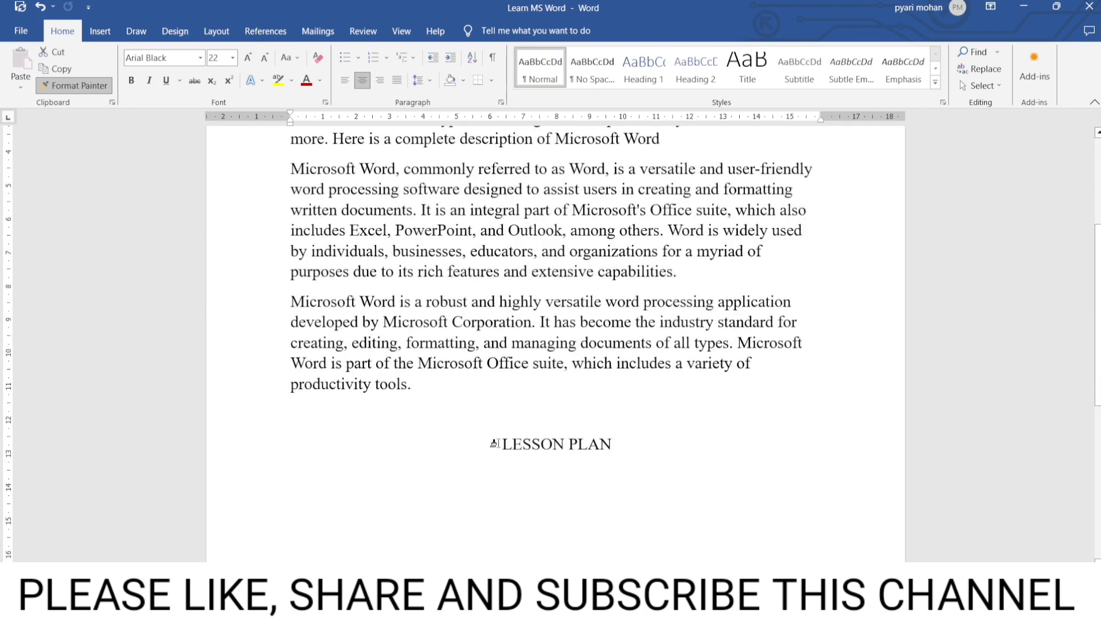
pyautogui.moveTo(495, 444); pyautogui.dragTo(608, 446)
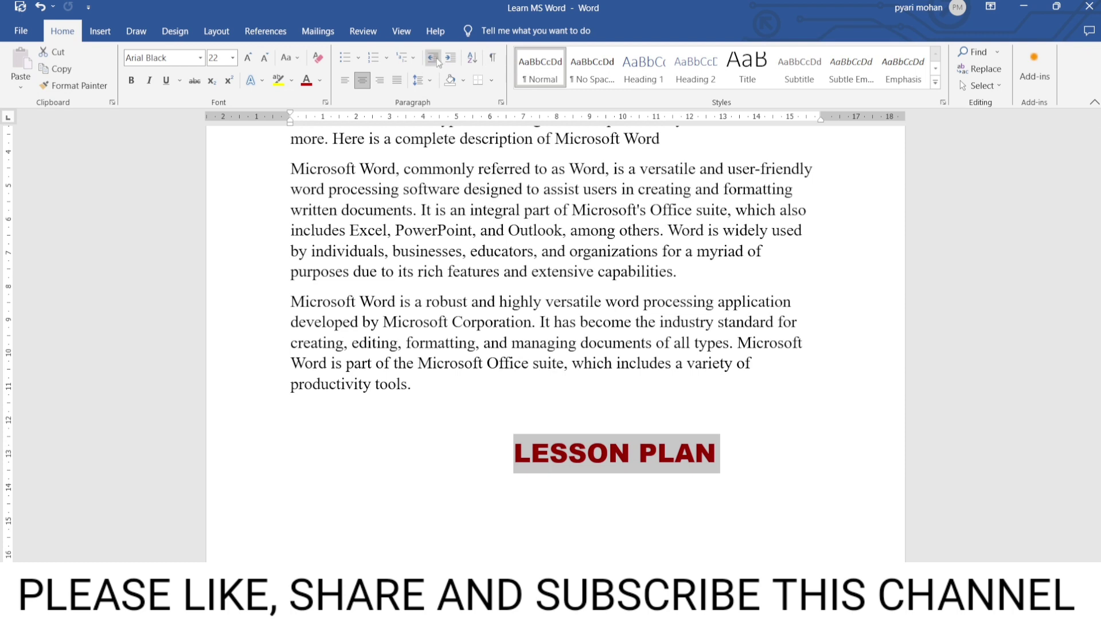
# - Undo the LESSON PLAN heading's centre alignment so it aligns left
pyautogui.scroll(1, 673, 470)
pyautogui.scroll(5, 631, 470)
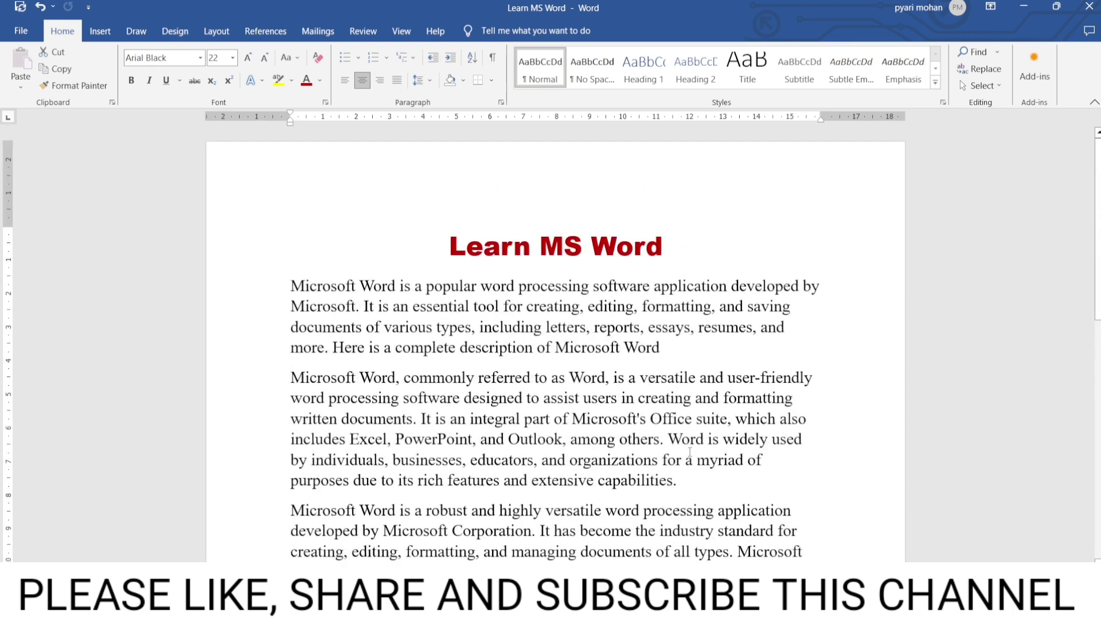
pyautogui.scroll(-4, 573, 469)
pyautogui.scroll(-2, 542, 468)
pyautogui.click(497, 404)
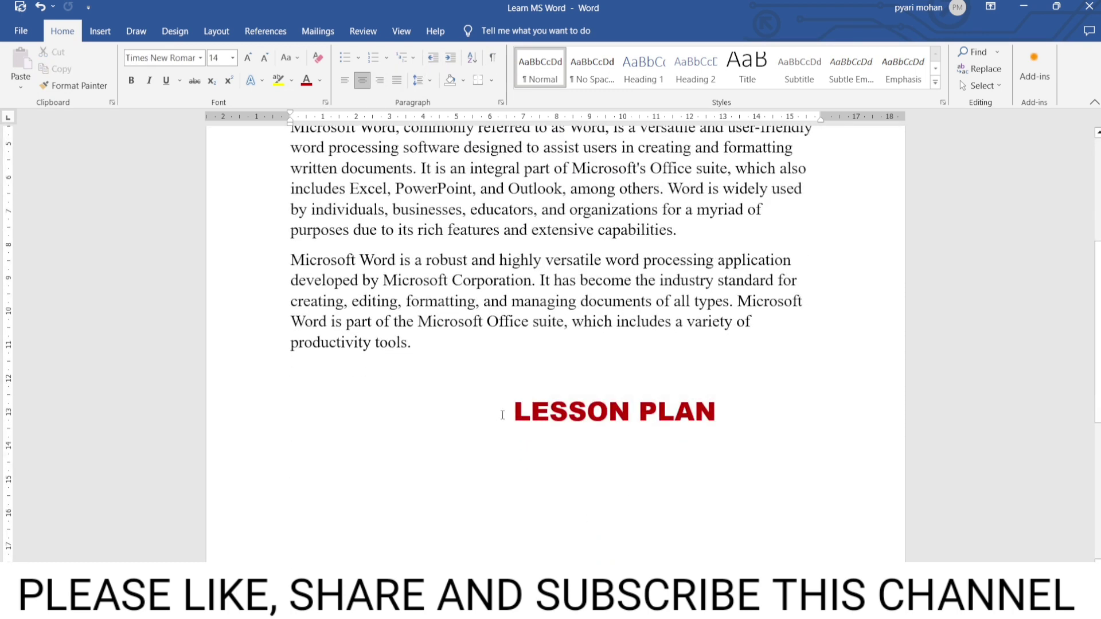
pyautogui.hotkey('ctrl', 'z')
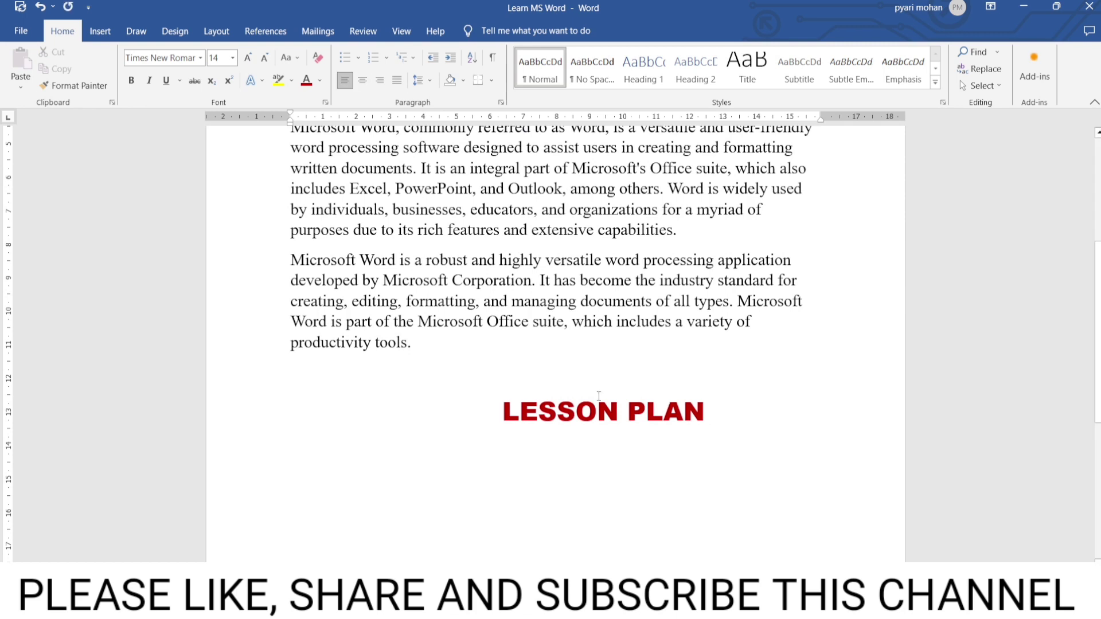
pyautogui.scroll(2, 584, 448)
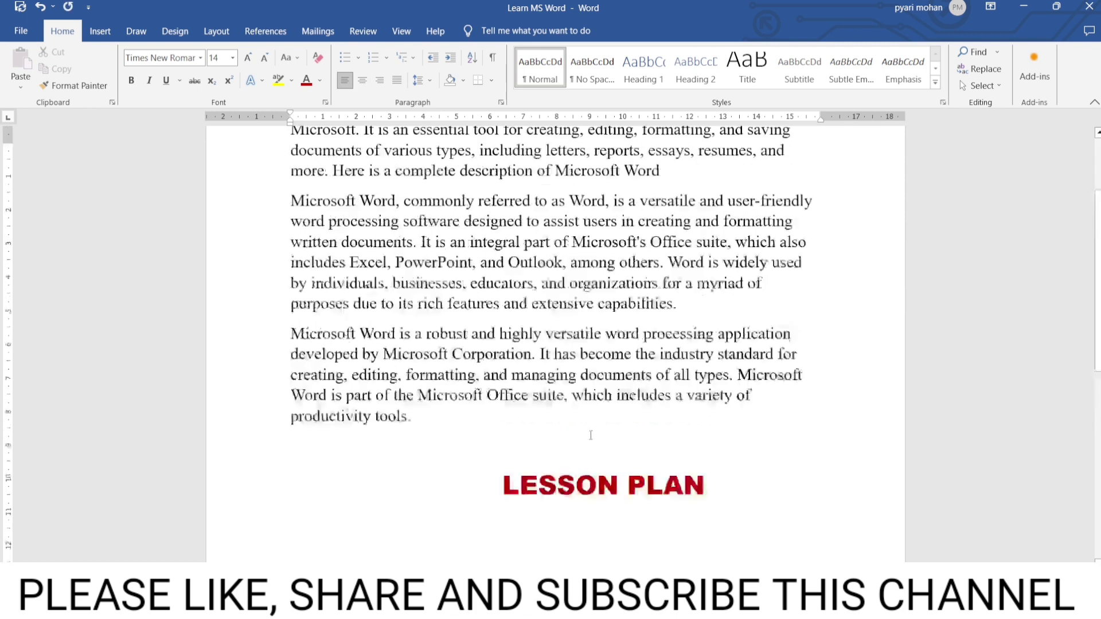
pyautogui.scroll(2, 584, 449)
pyautogui.scroll(-5, 590, 436)
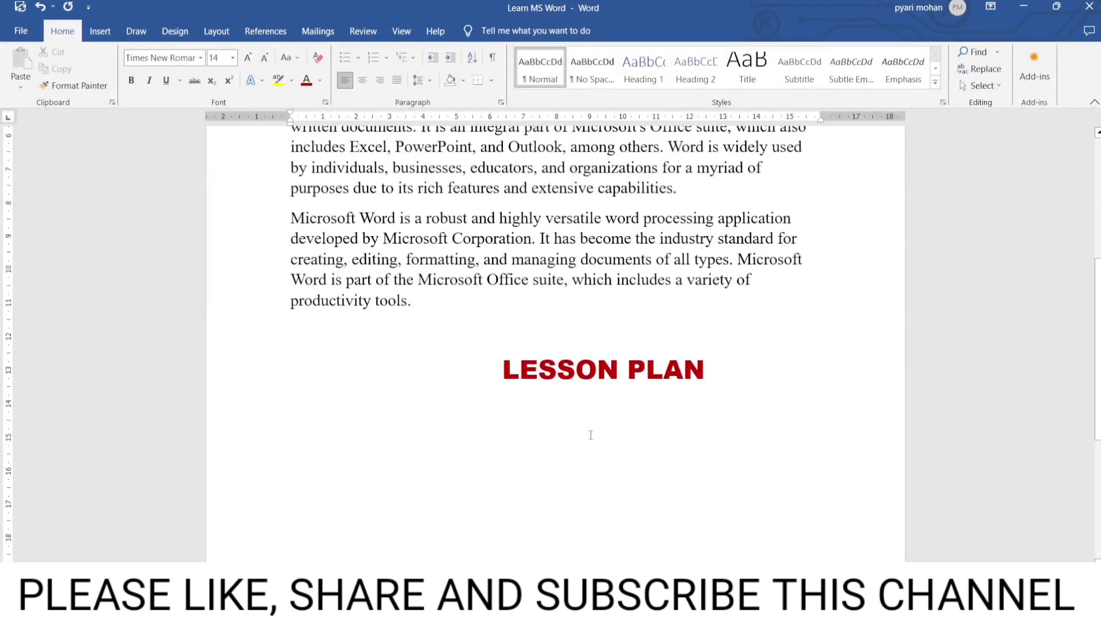
pyautogui.scroll(5, 592, 426)
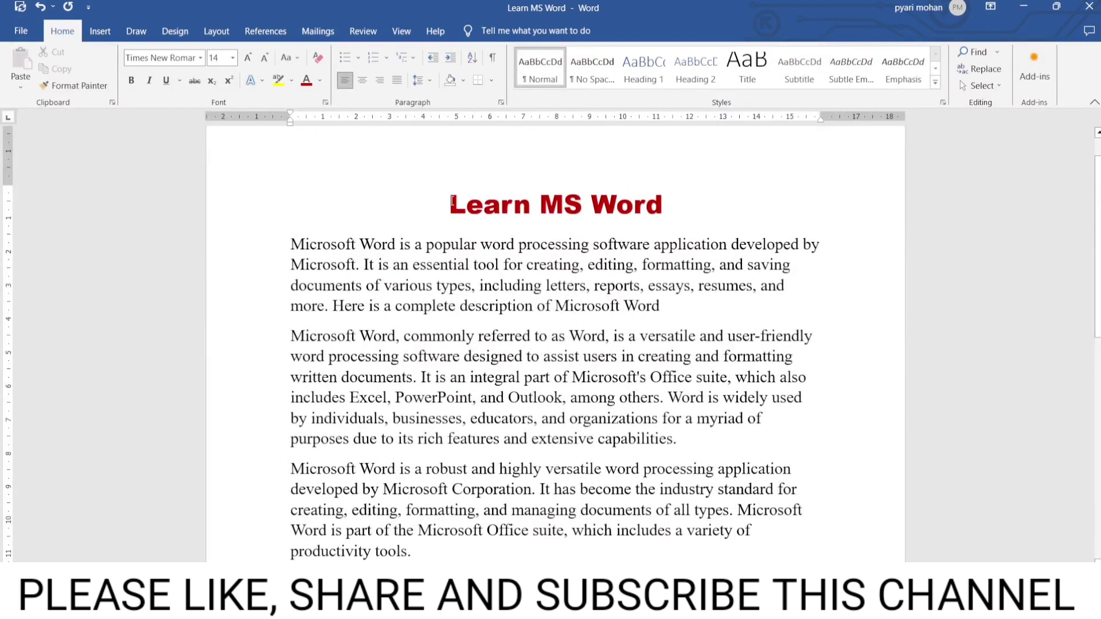
pyautogui.scroll(-1, 452, 202)
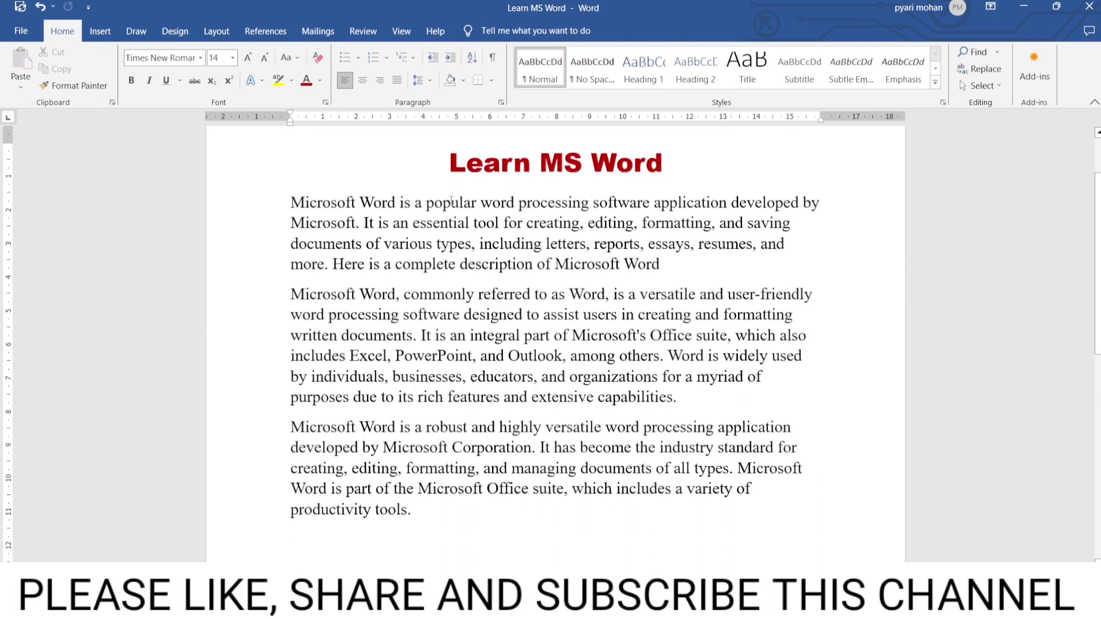
pyautogui.scroll(-1, 456, 181)
pyautogui.scroll(-4, 564, 404)
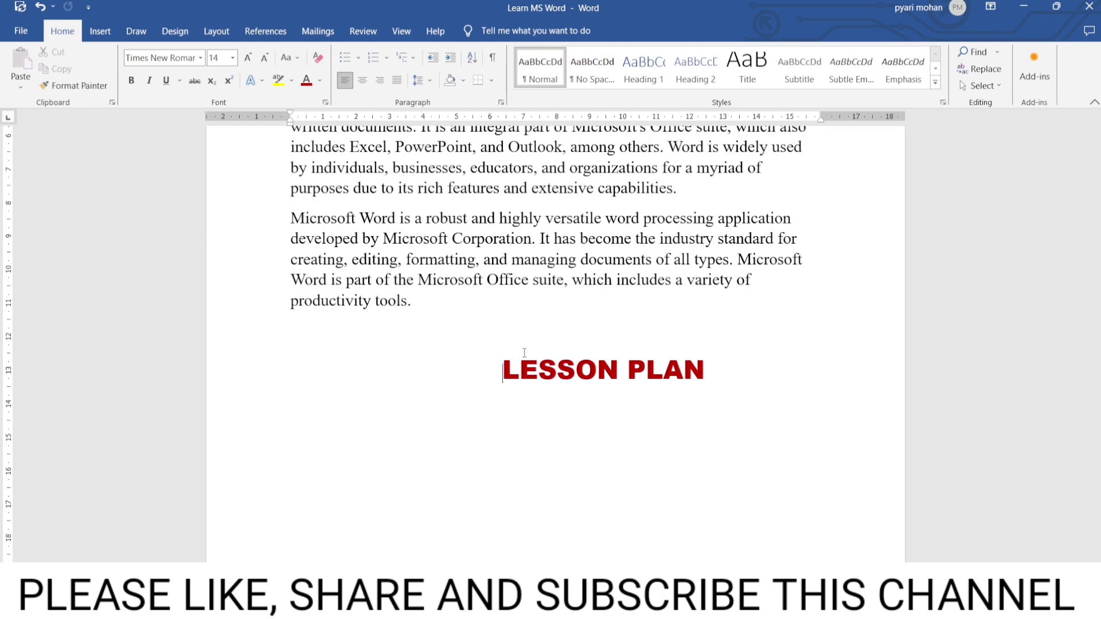
pyautogui.scroll(4, 524, 352)
pyautogui.scroll(1, 524, 353)
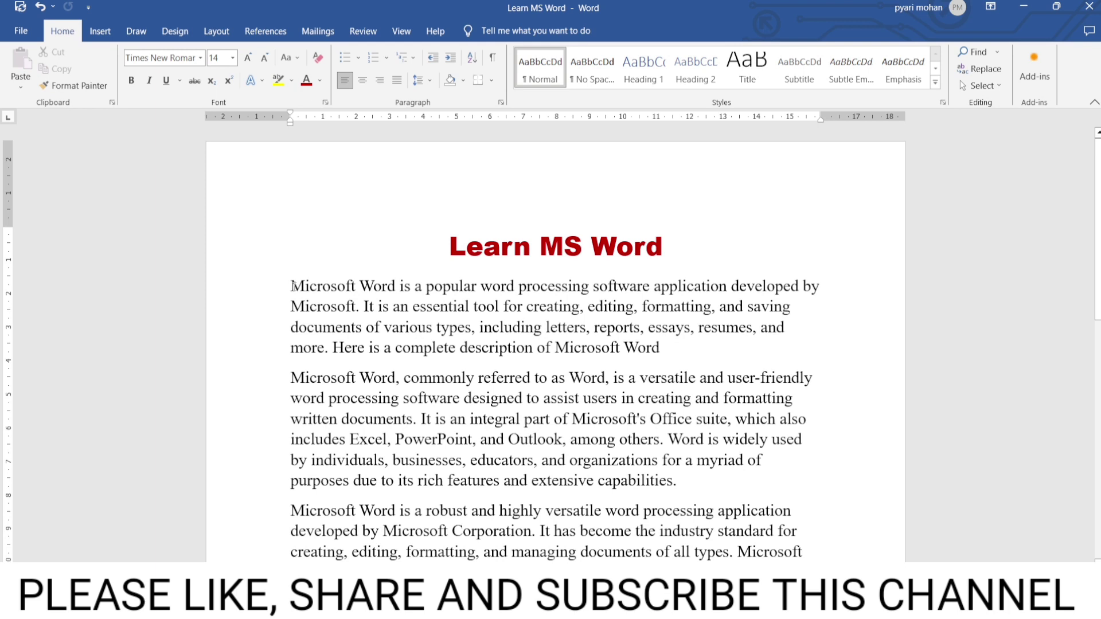
# - Enclose the first body paragraph in an Outside Borders box
pyautogui.moveTo(293, 285); pyautogui.dragTo(686, 354)
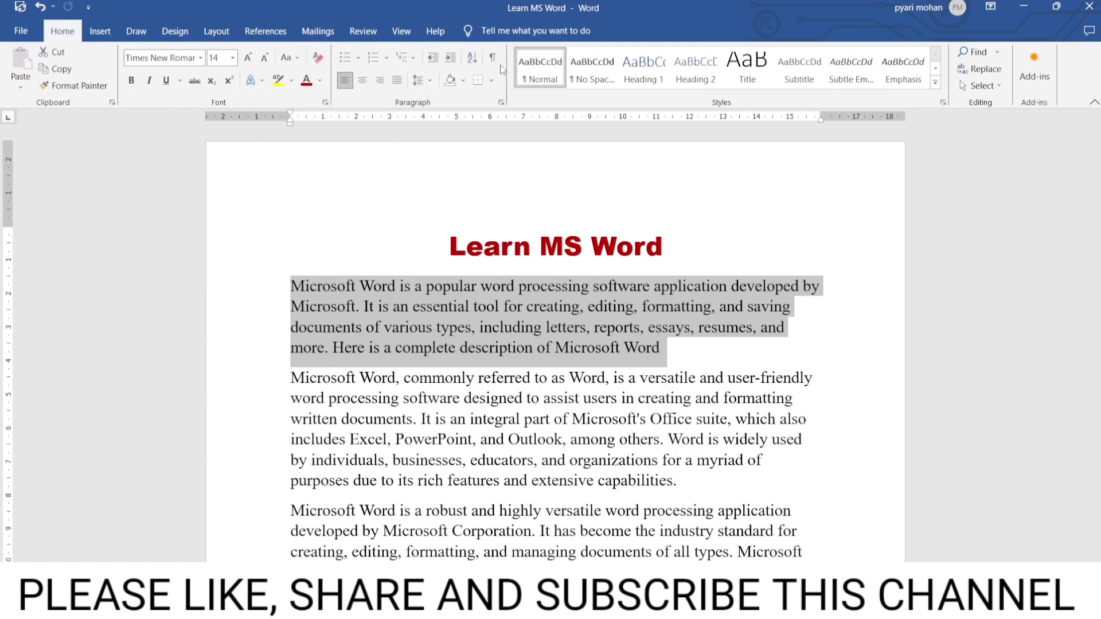
pyautogui.click(491, 80)
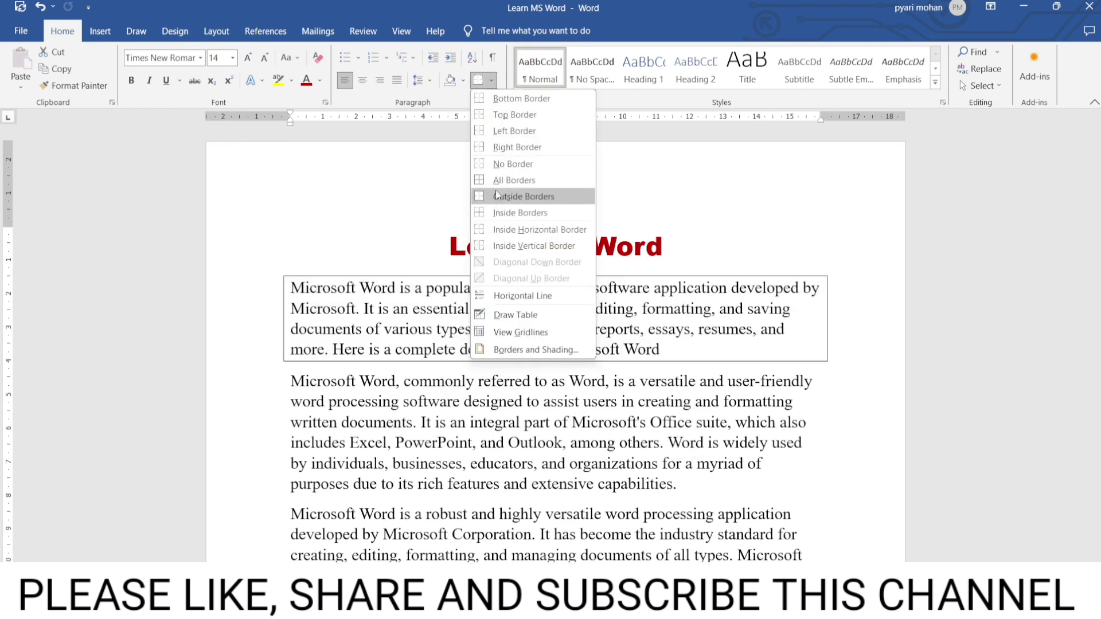
pyautogui.click(487, 197)
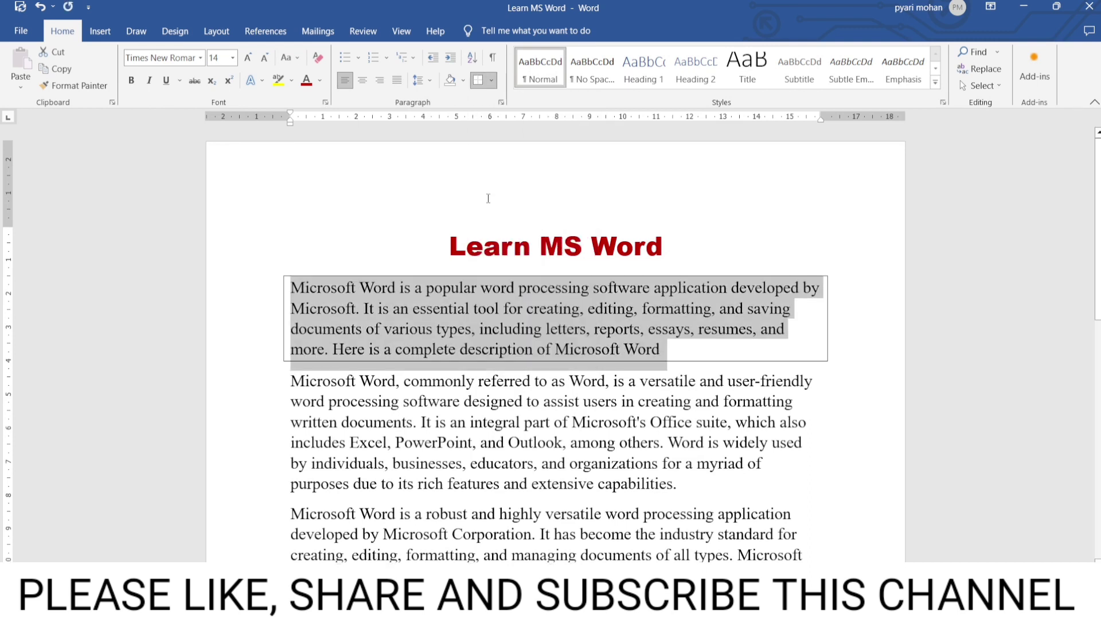
pyautogui.click(255, 87)
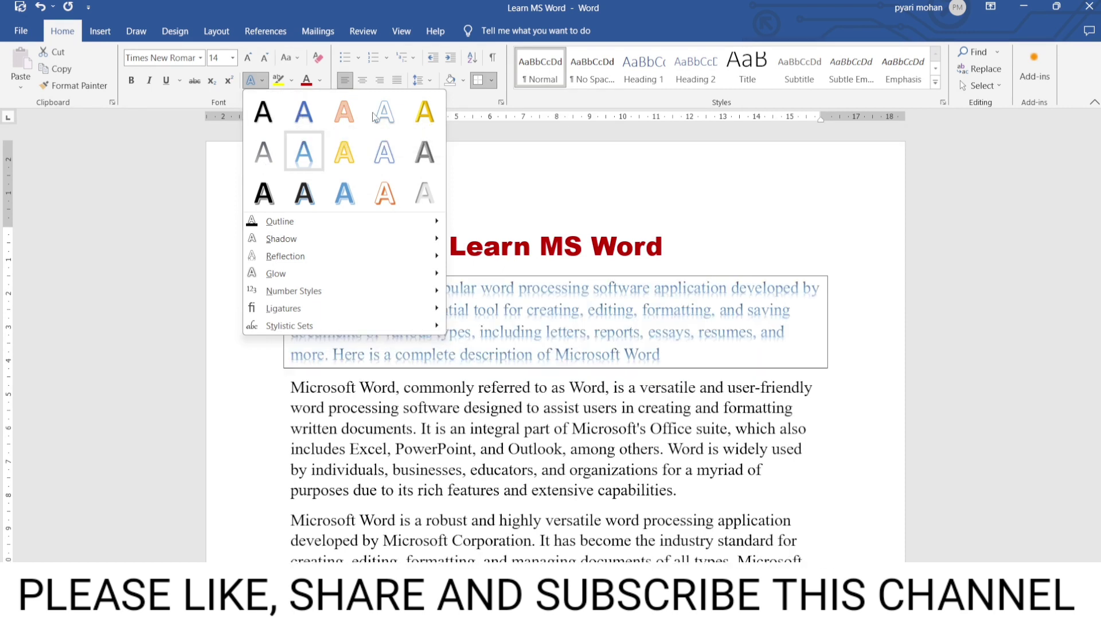
# - Give the first paragraph a blue text effect, coloured outline and 11 pt Blue, Accent color 5 glow
pyautogui.click(304, 111)
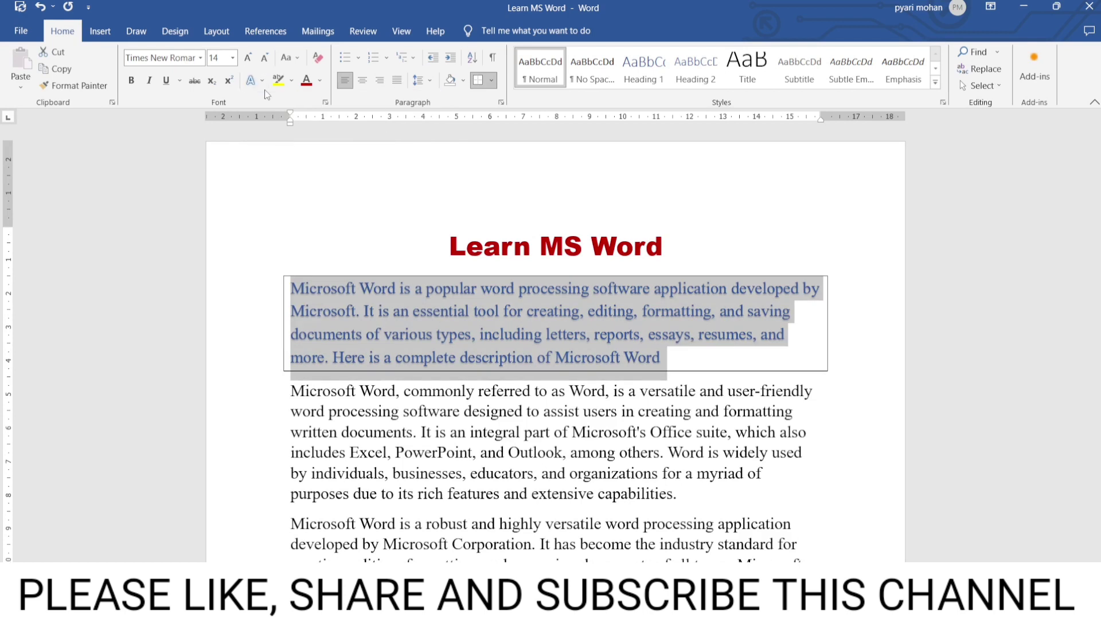
pyautogui.click(252, 80)
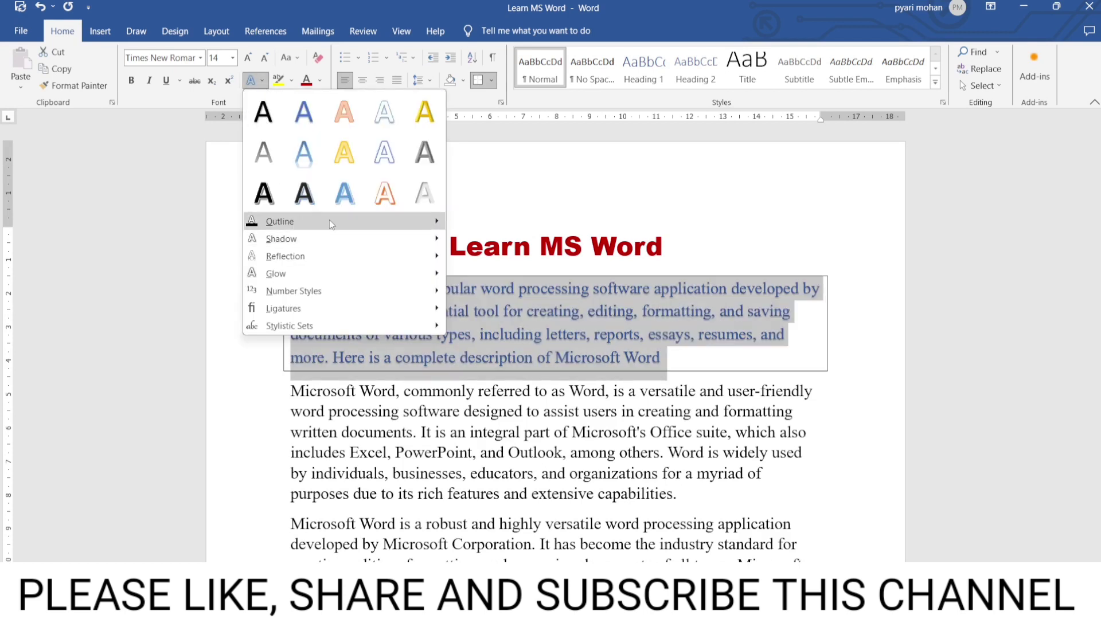
pyautogui.moveTo(279, 222)
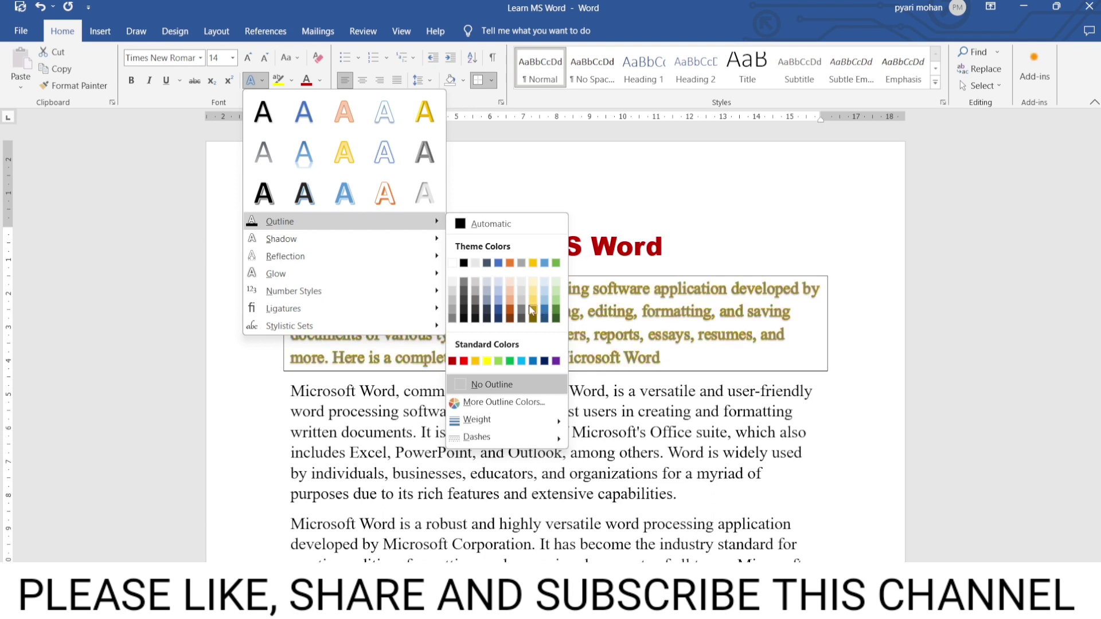
pyautogui.click(498, 311)
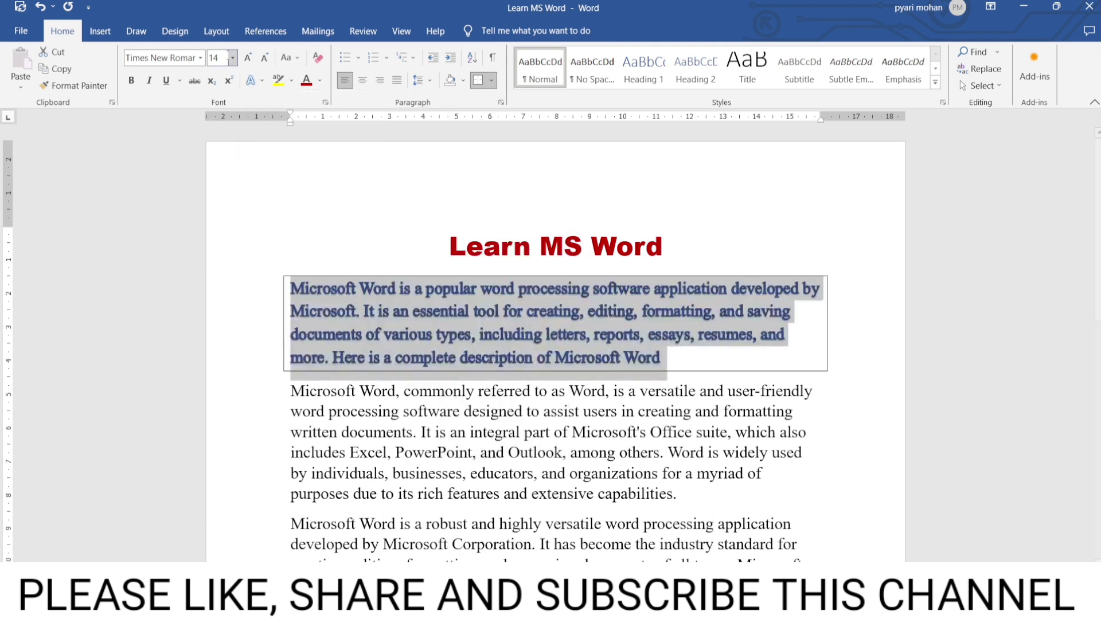
pyautogui.click(252, 80)
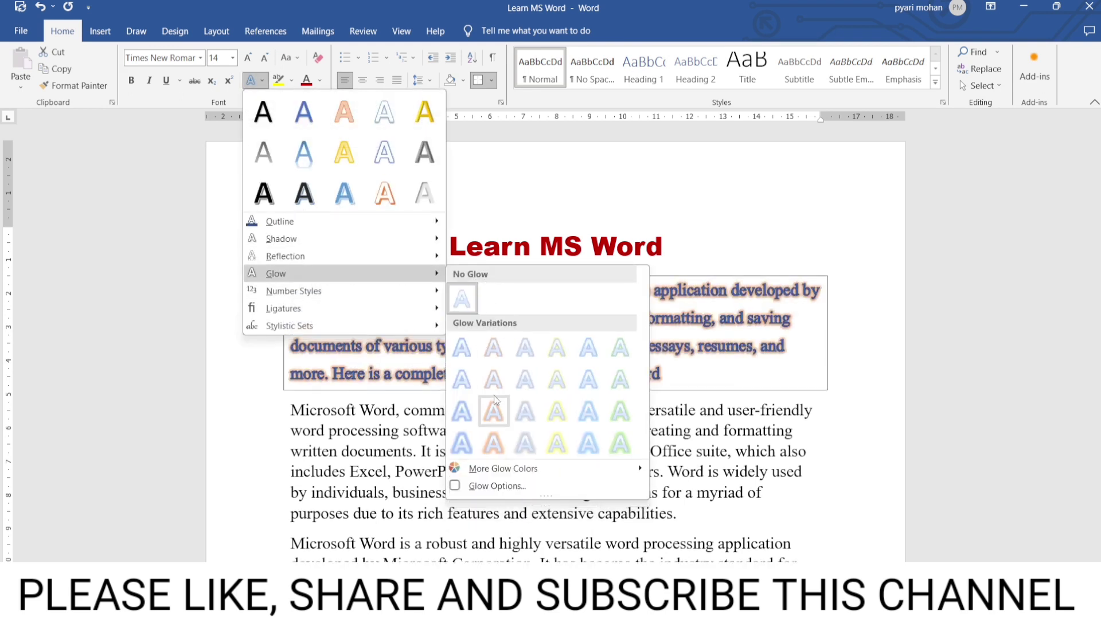
pyautogui.moveTo(275, 273)
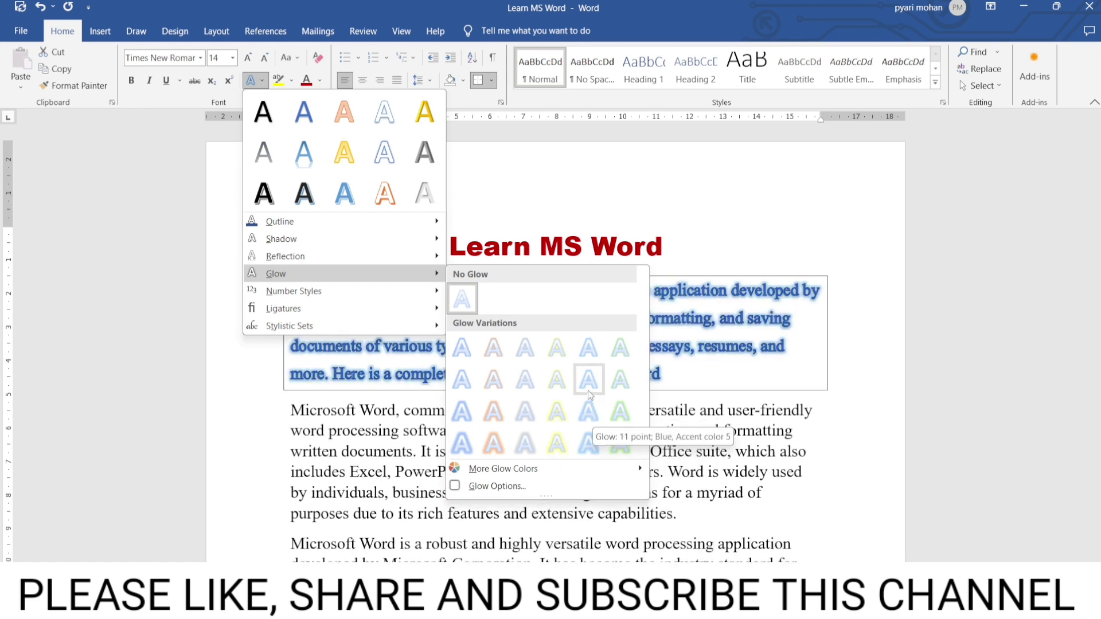
pyautogui.click(588, 348)
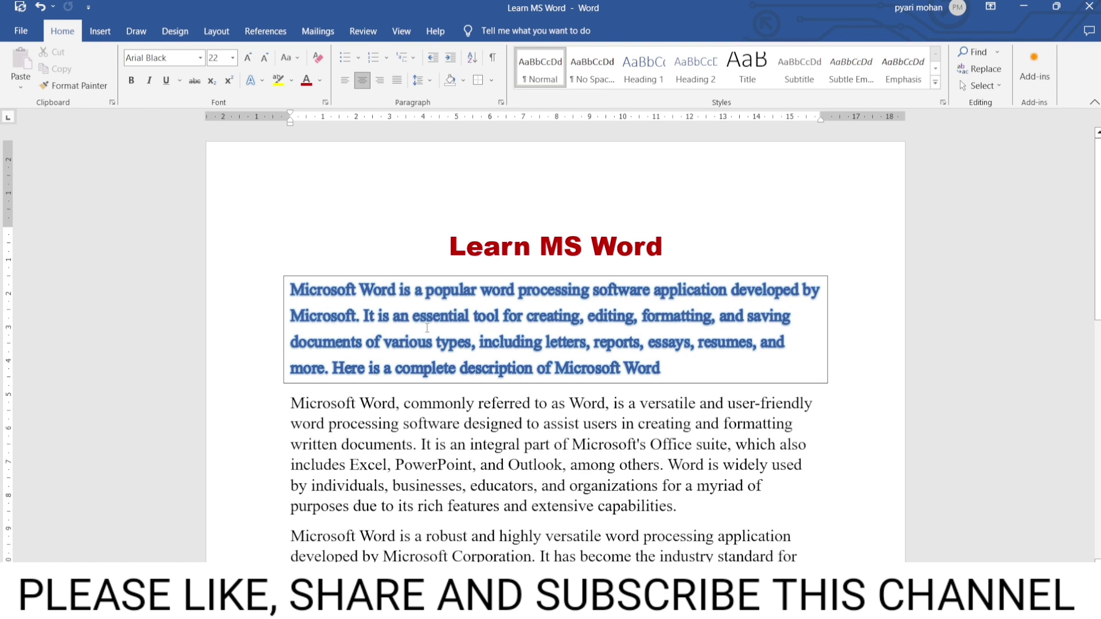
# - Format Paint the first paragraph's boxed blue glowing style onto the third paragraph
pyautogui.press('XF86MonBrightnessUp')
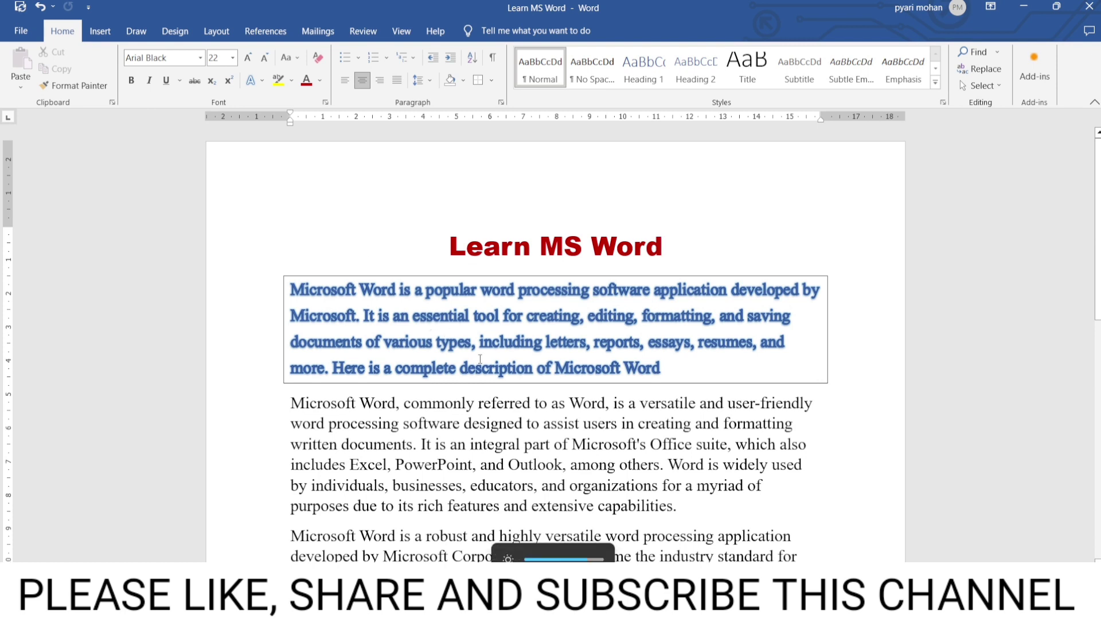
pyautogui.click(297, 287)
pyautogui.scroll(-3, 475, 411)
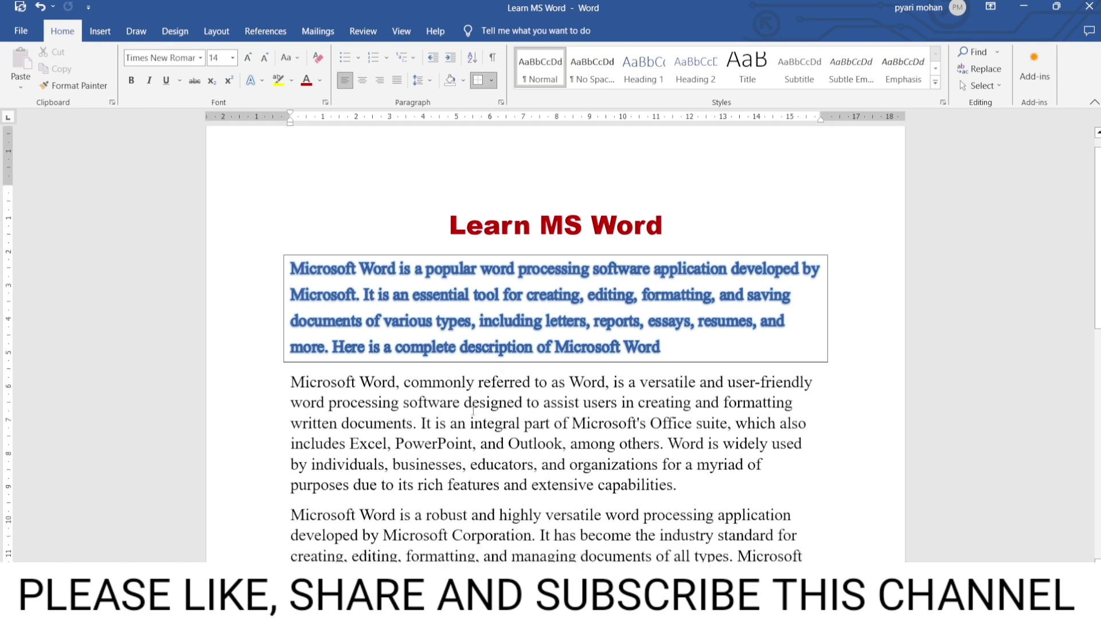
pyautogui.scroll(1, 474, 411)
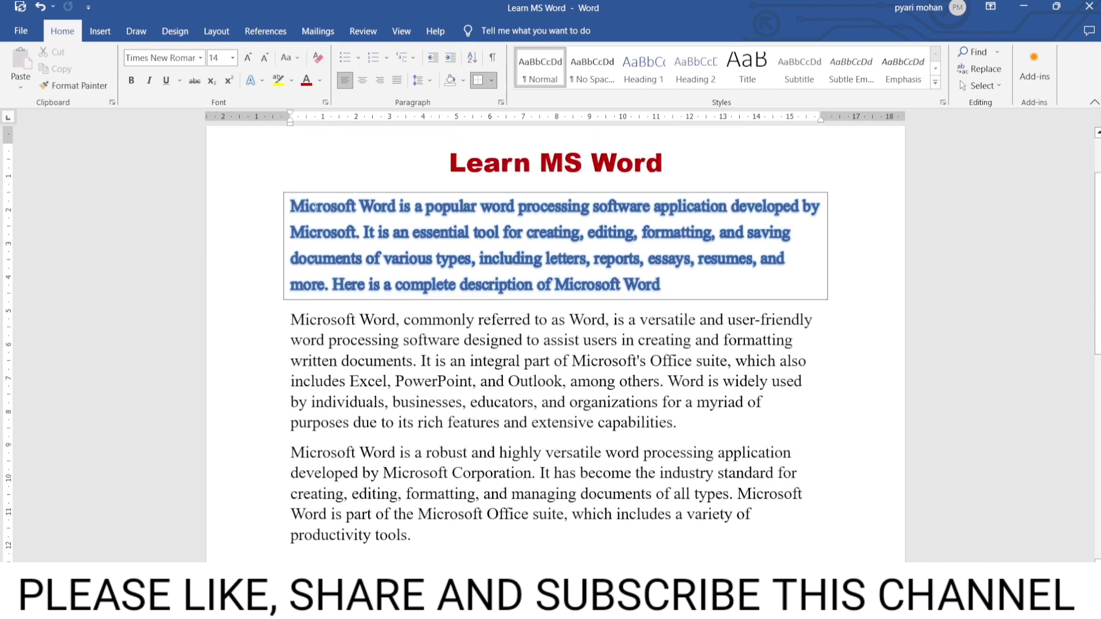
pyautogui.moveTo(291, 207); pyautogui.dragTo(720, 283)
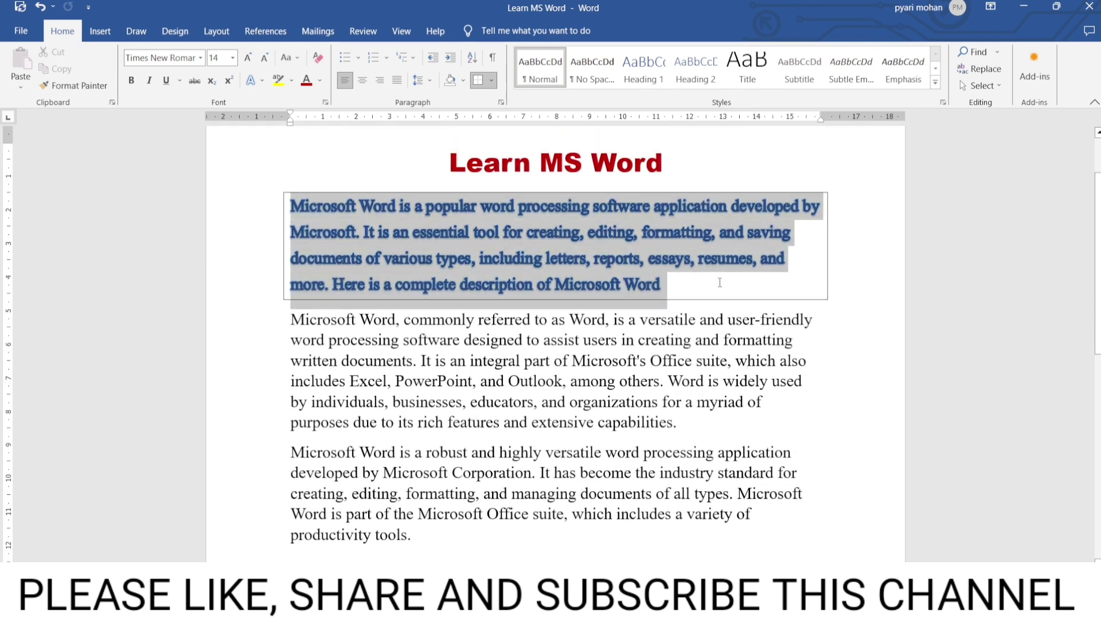
pyautogui.click(70, 85)
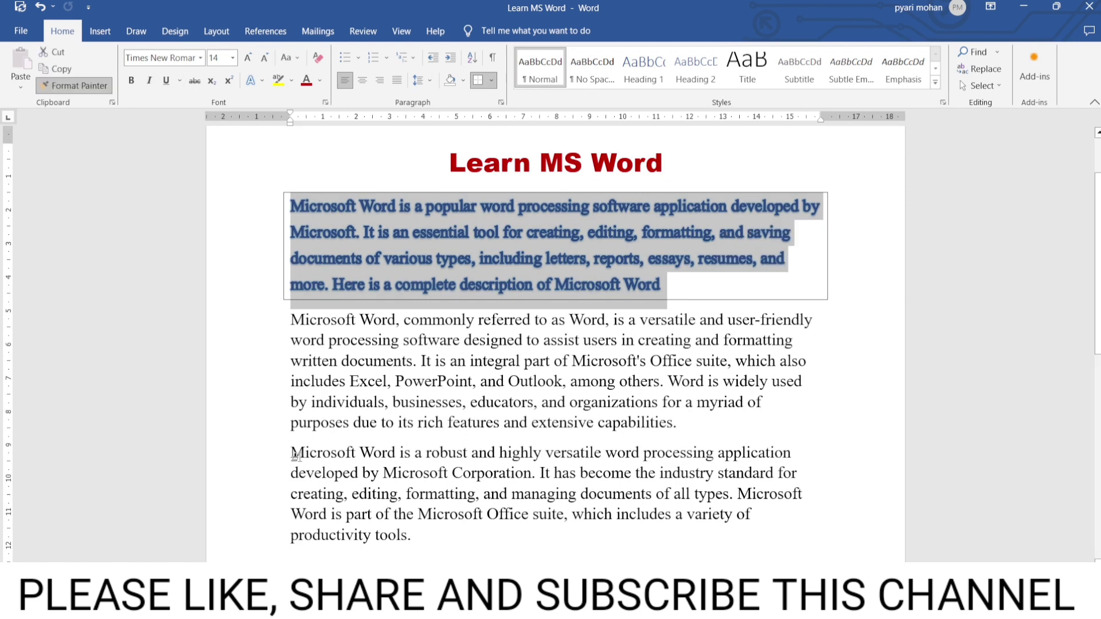
pyautogui.scroll(-2, 296, 455)
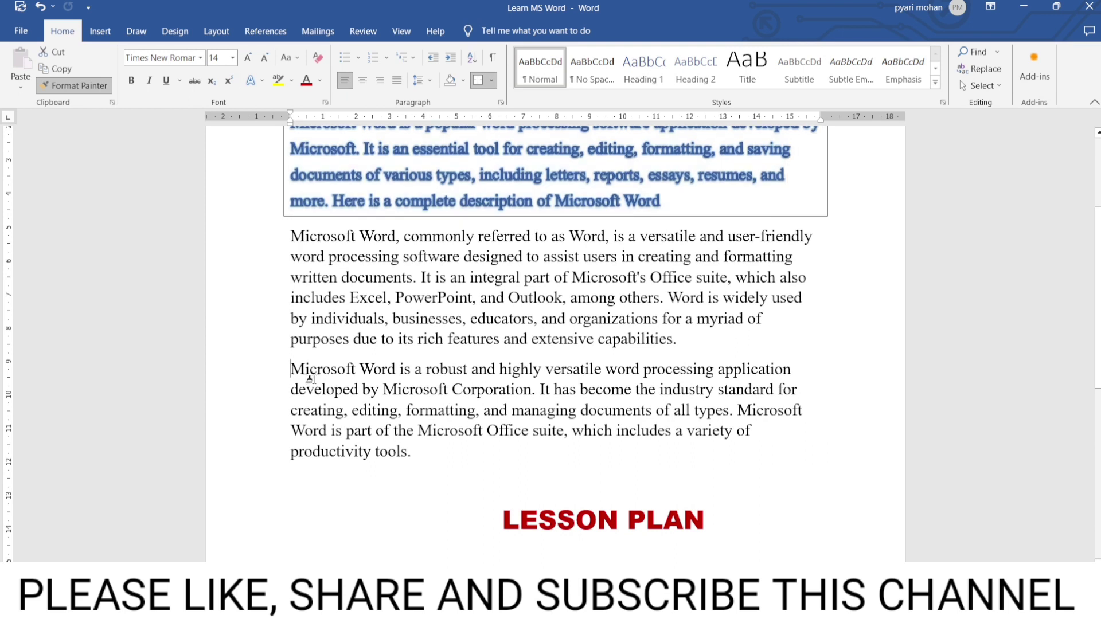
pyautogui.moveTo(311, 379); pyautogui.dragTo(434, 461)
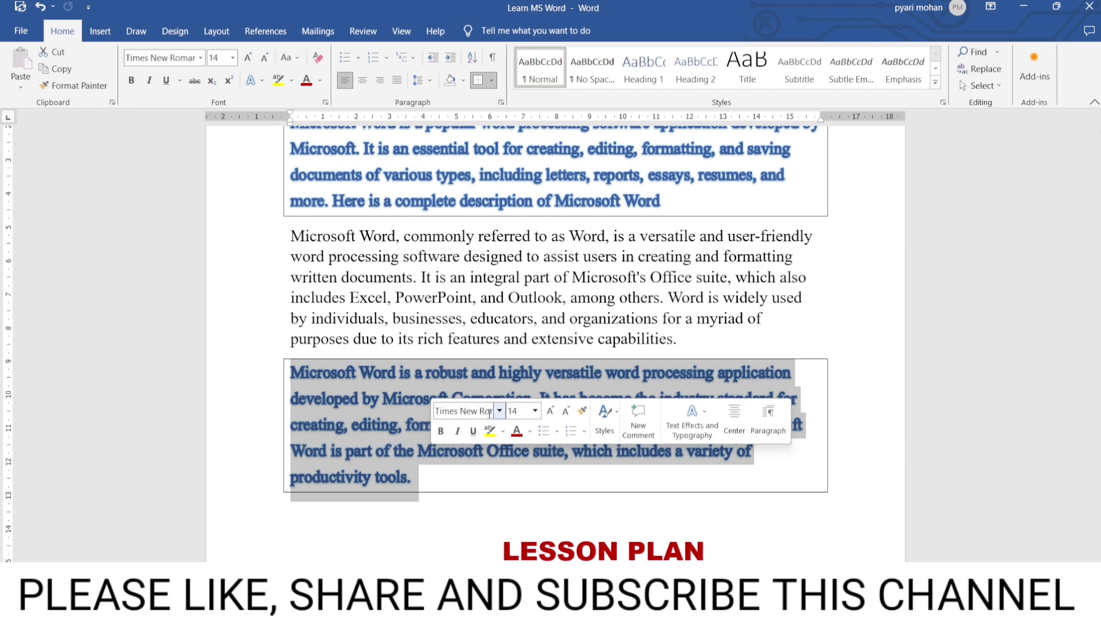
pyautogui.click(345, 425)
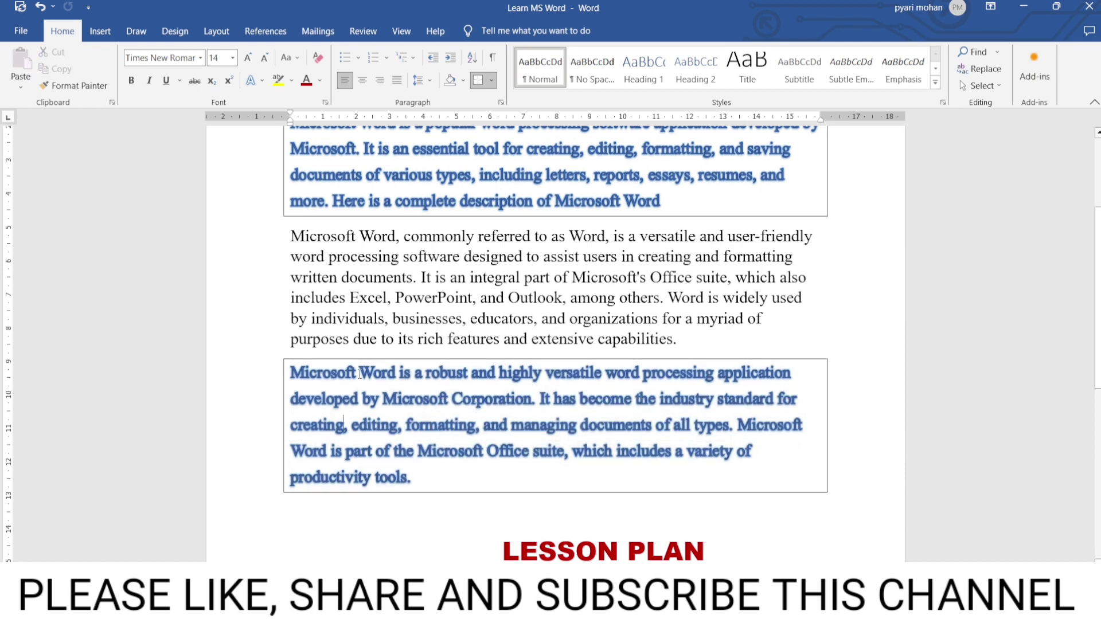
# - Select the restyled third paragraph as the formatting source
pyautogui.scroll(-3, 401, 385)
pyautogui.scroll(3, 447, 395)
pyautogui.moveTo(420, 277); pyautogui.dragTo(665, 297)
pyautogui.moveTo(289, 372); pyautogui.dragTo(419, 477)
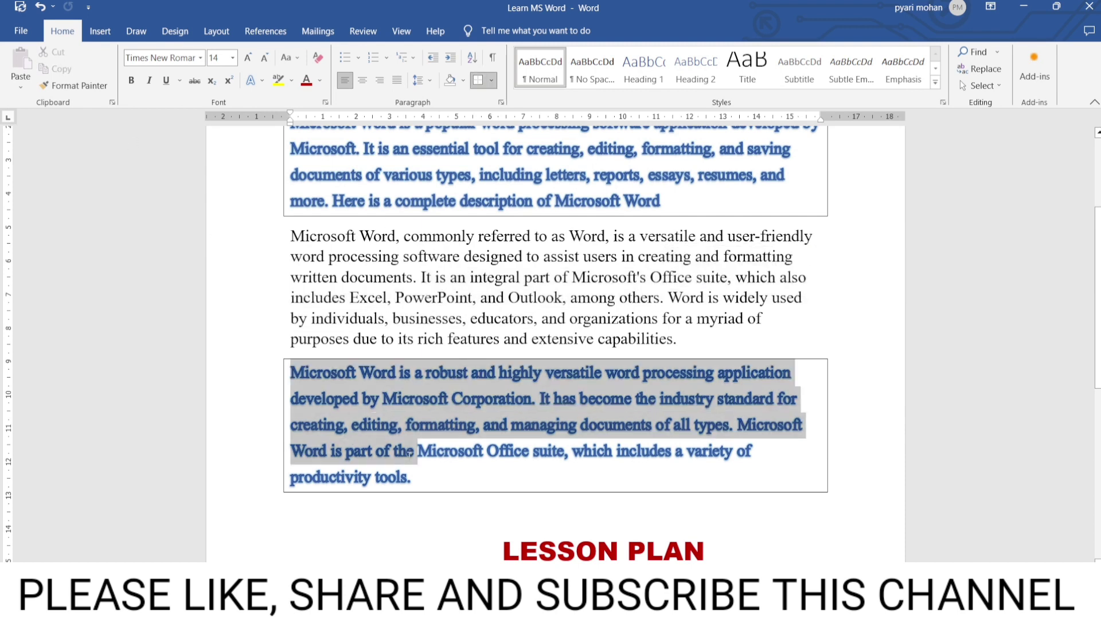
# - Paint the third paragraph's blue glow onto the second paragraph's middle sentence
pyautogui.click(73, 85)
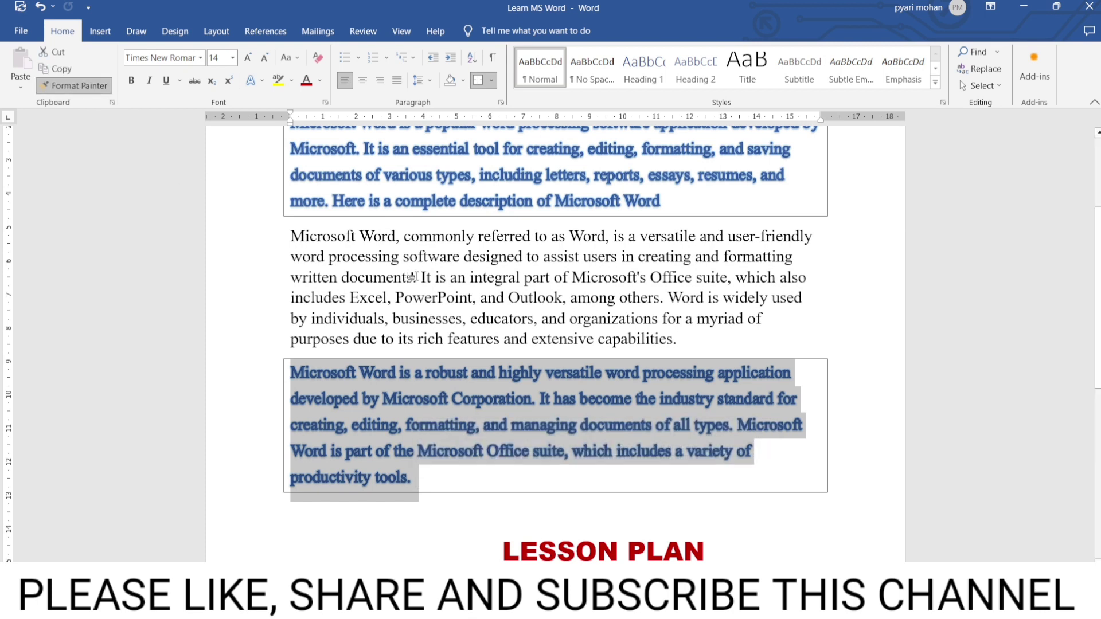
pyautogui.moveTo(413, 278); pyautogui.dragTo(666, 300)
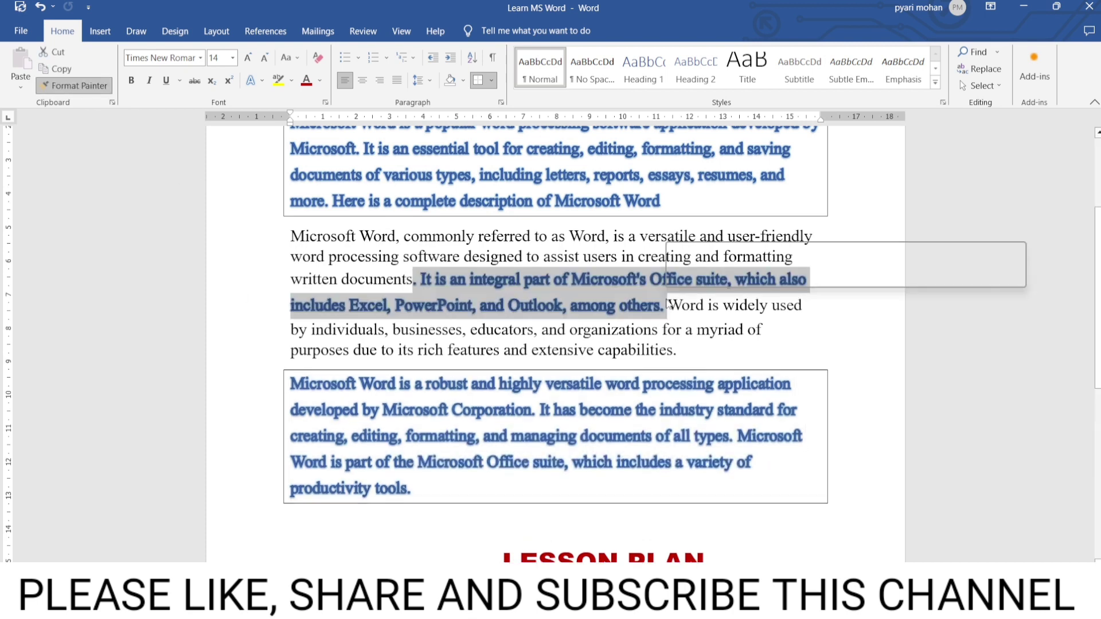
pyautogui.click(459, 280)
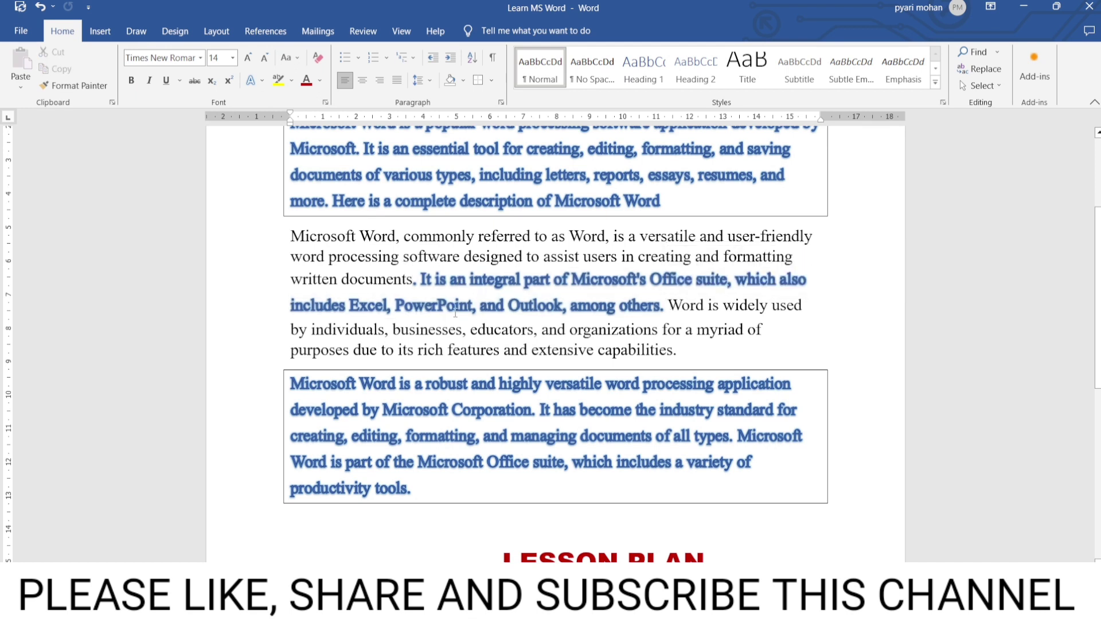
pyautogui.scroll(3, 455, 312)
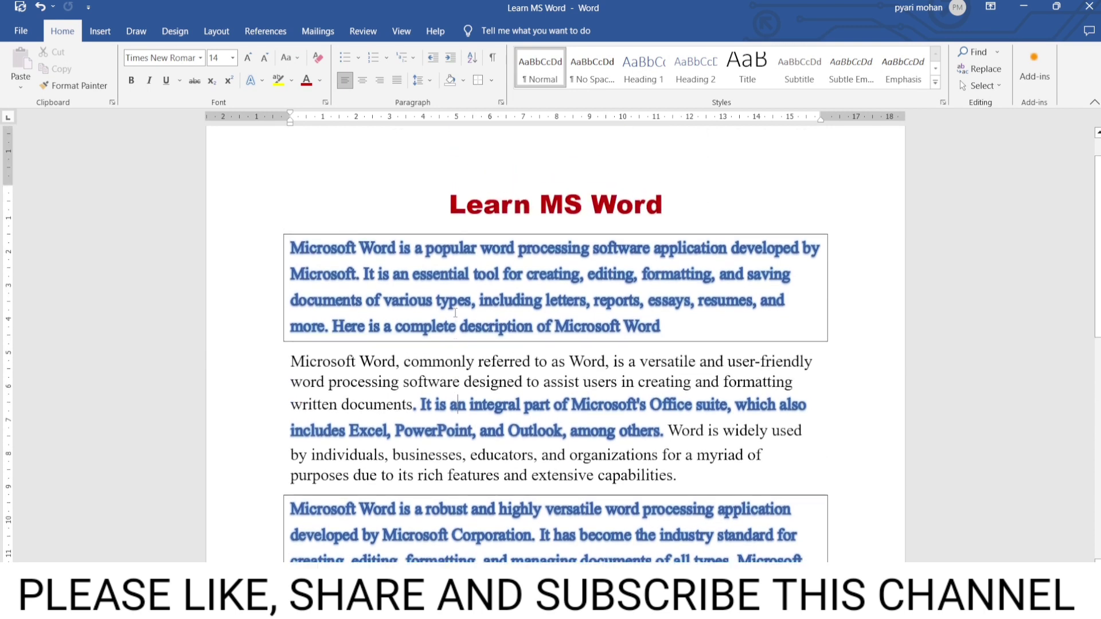